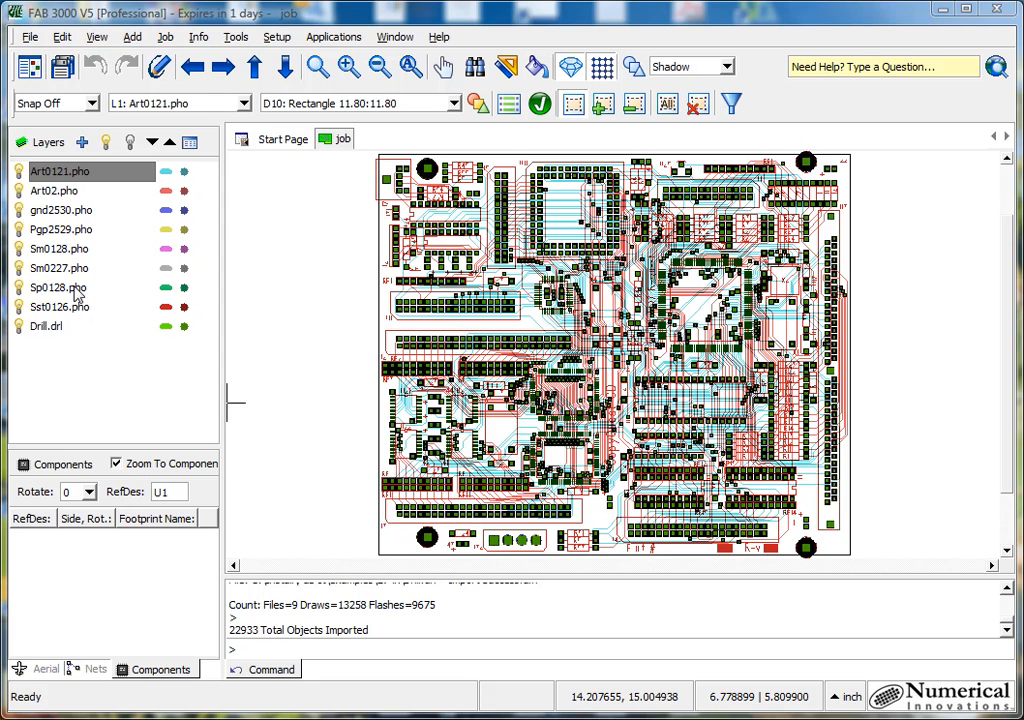
- Show only the Sp0128.pho layer and select the two pad columns of the upper-left 16-pin footprint
double_click(76, 290)
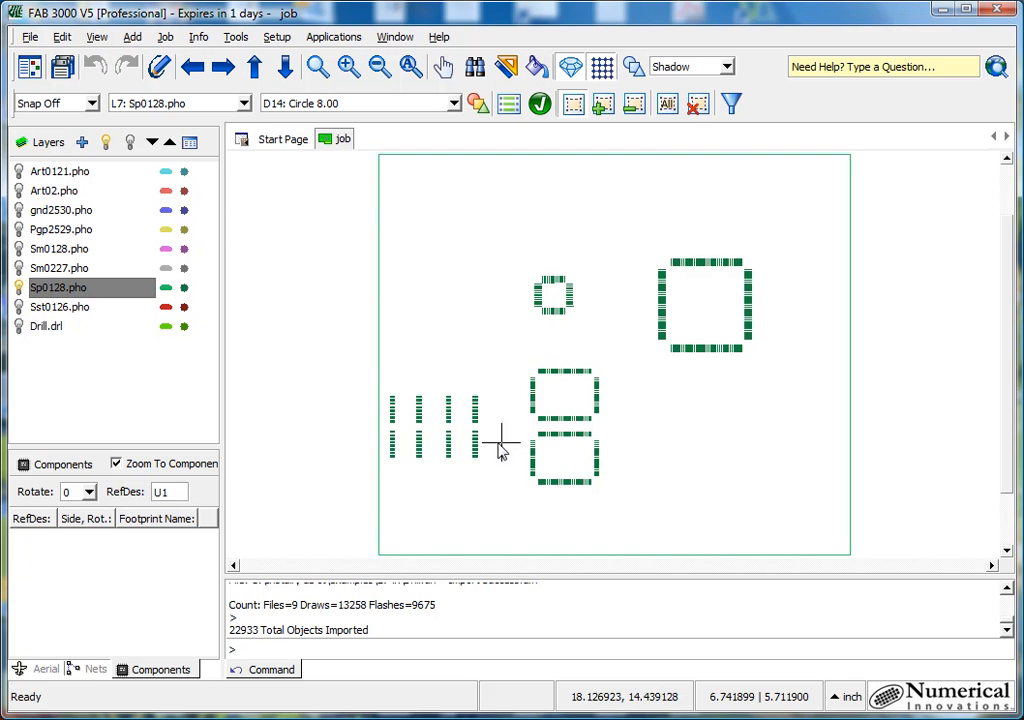
scroll(410, 437, up, 2)
scroll(412, 440, up, 2)
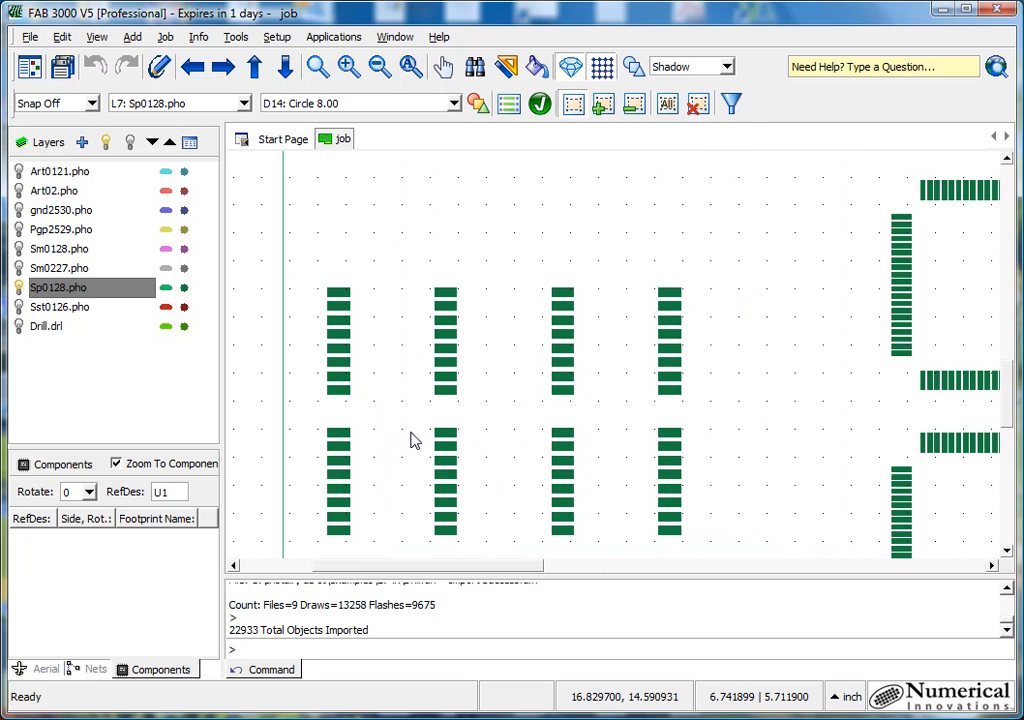
drag(302, 262, 488, 406)
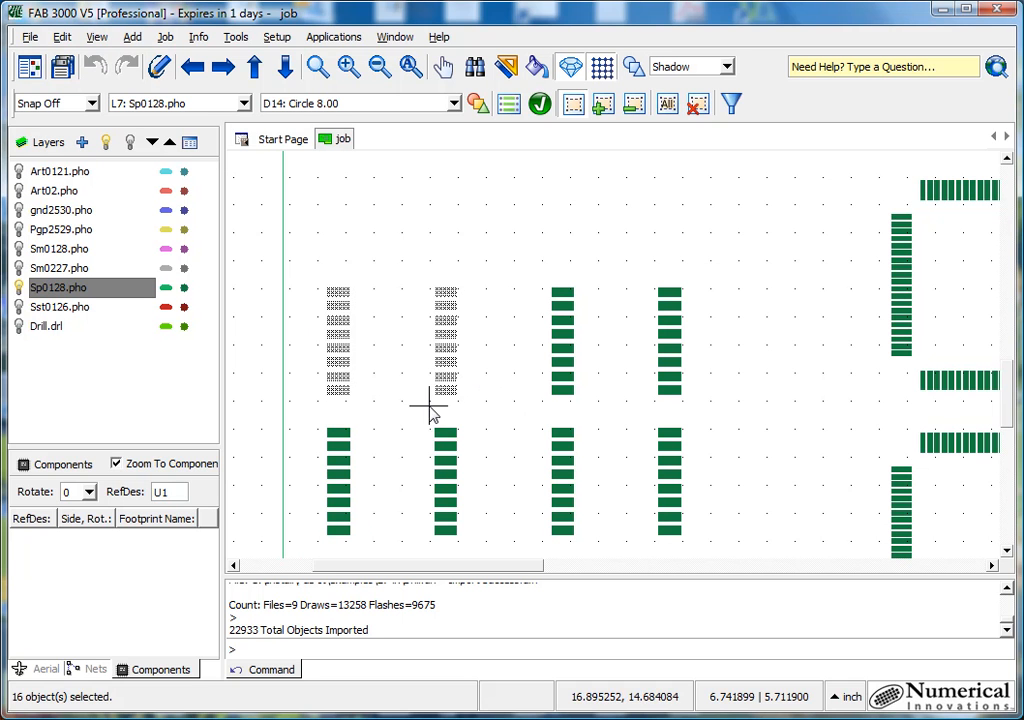
- Build SMT components from the selected 16 pads with the upper-left pad as pin 1 and rotation 0, applied to all matching footprints
click(237, 38)
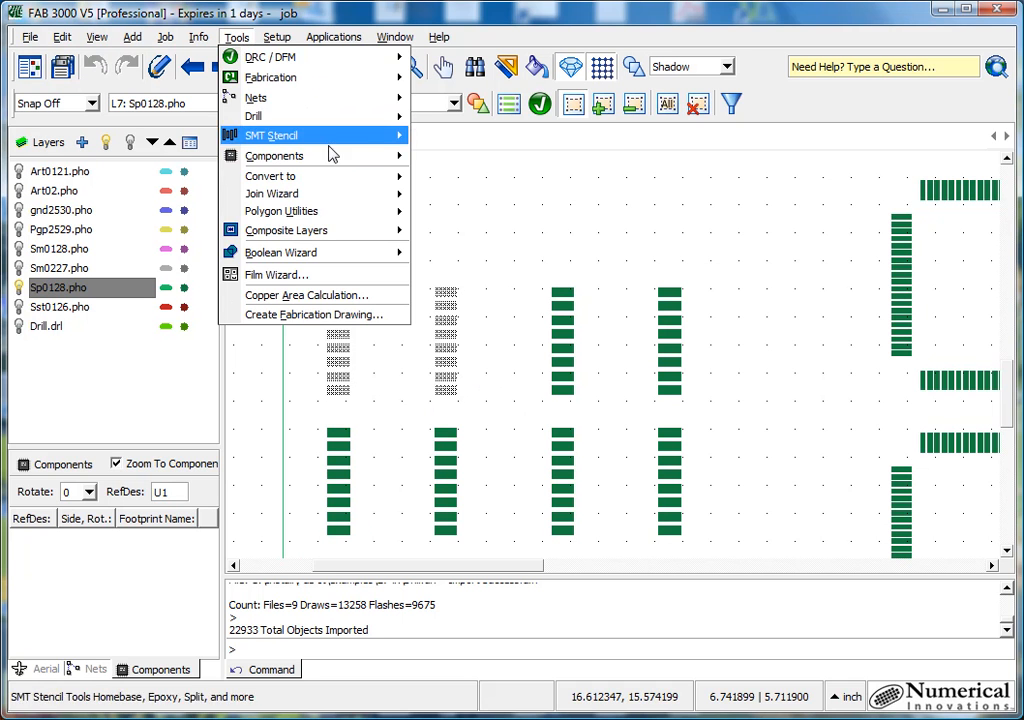
mouse_move(340, 158)
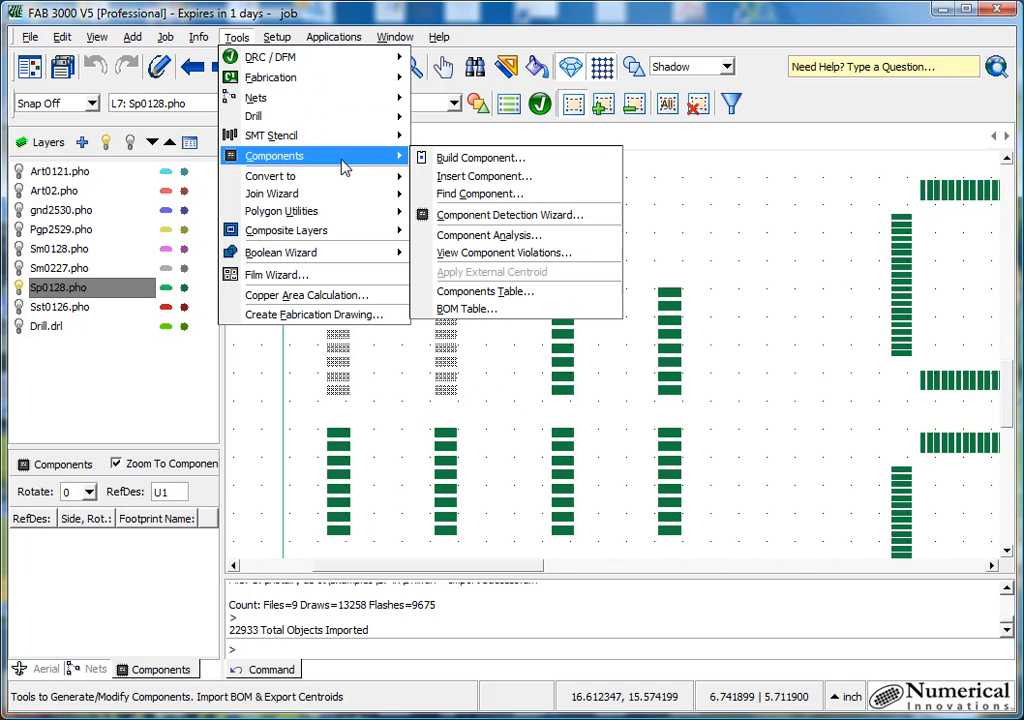
click(560, 163)
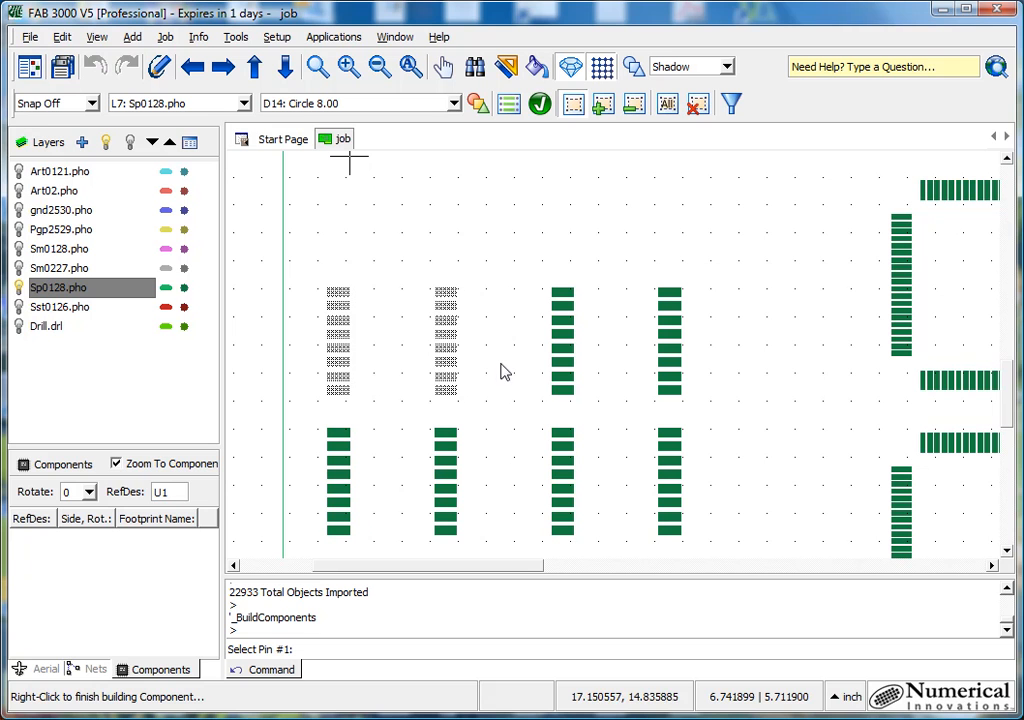
click(348, 297)
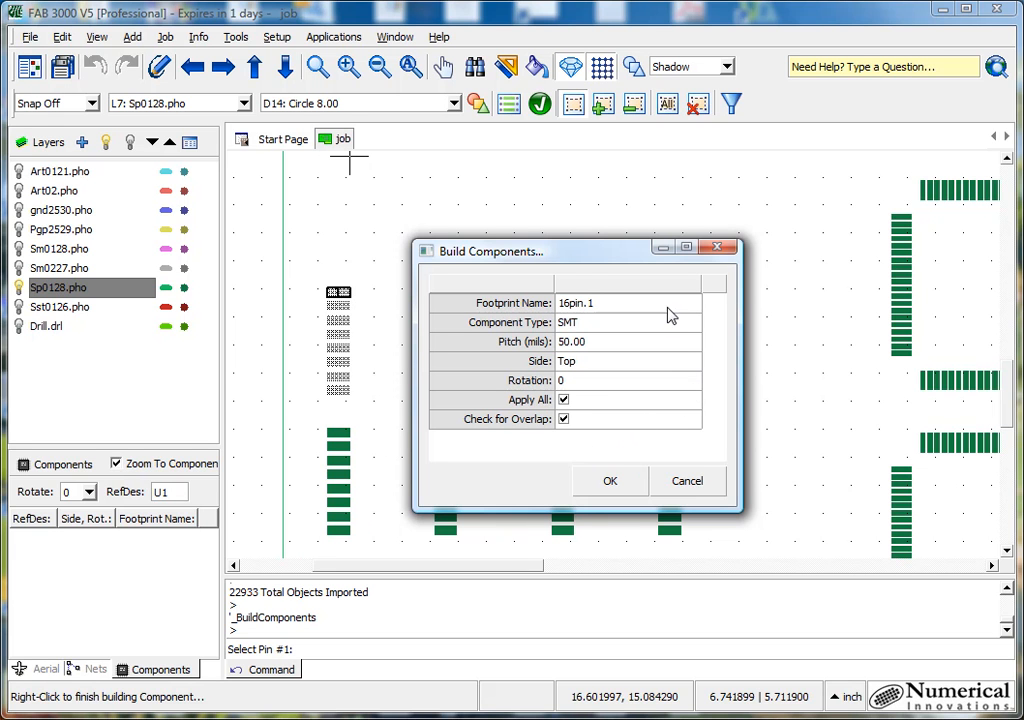
click(693, 381)
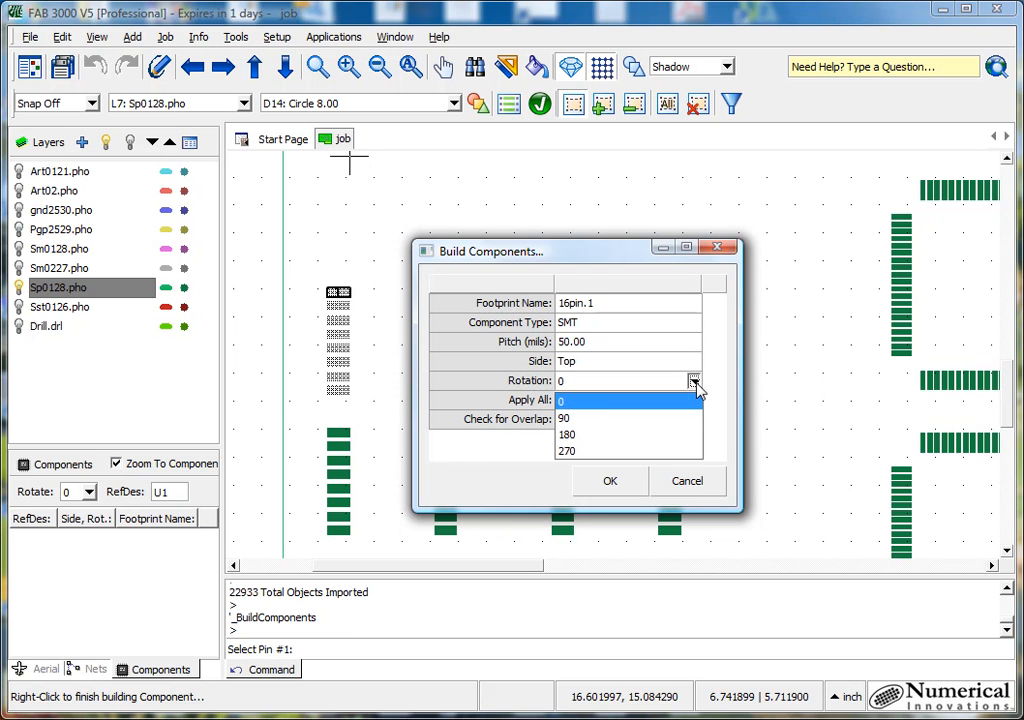
click(695, 386)
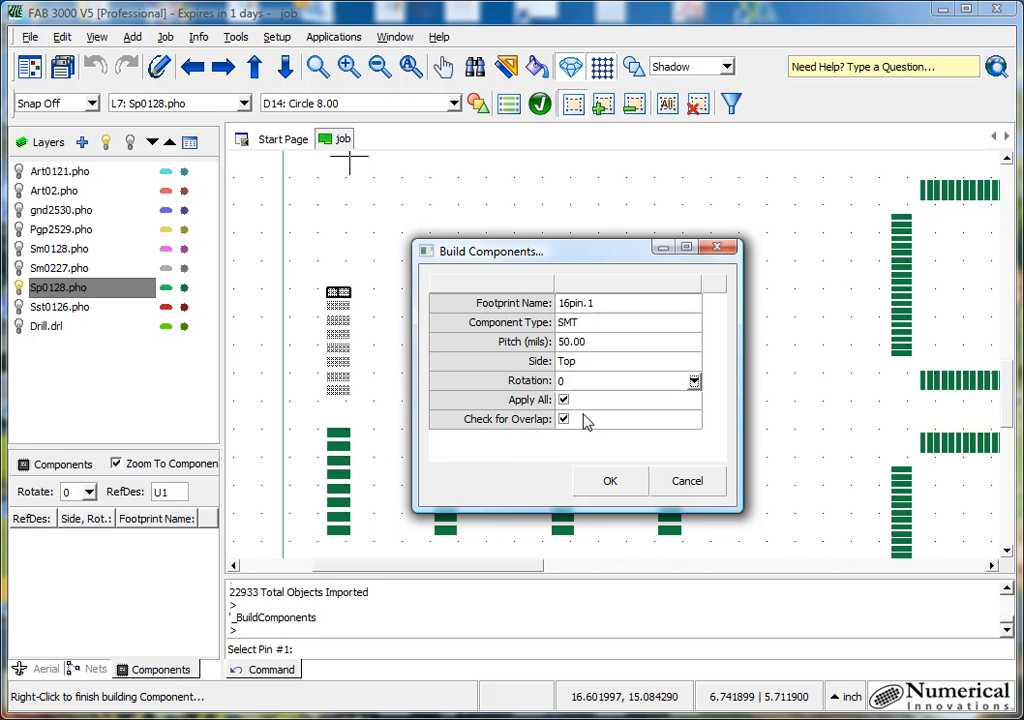
drag(592, 252, 741, 39)
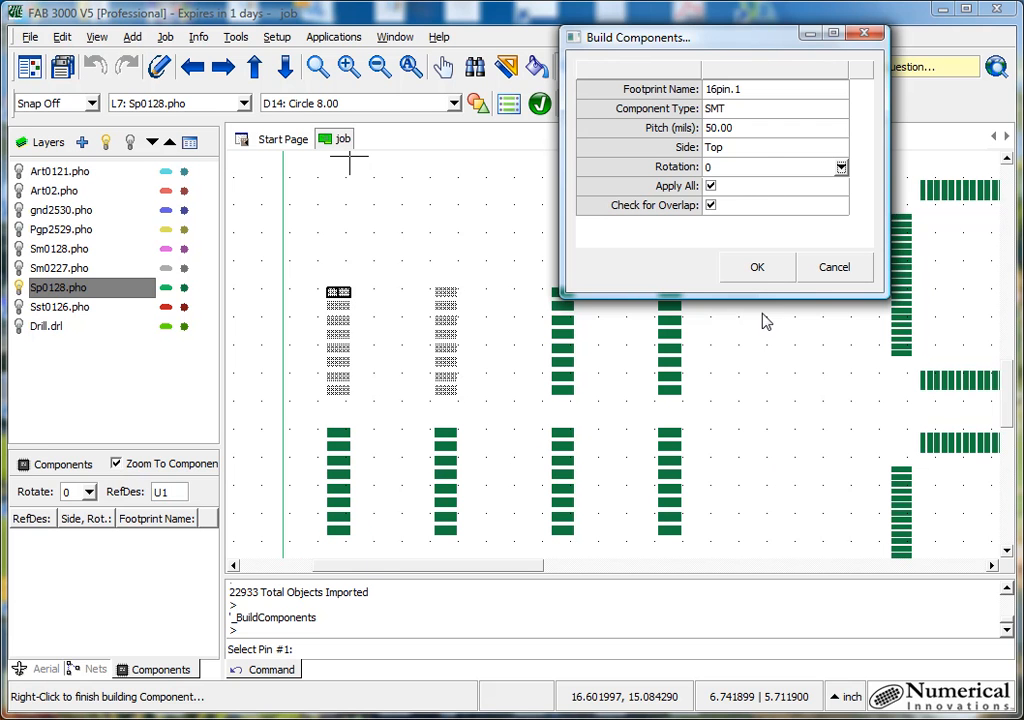
drag(736, 41, 576, 205)
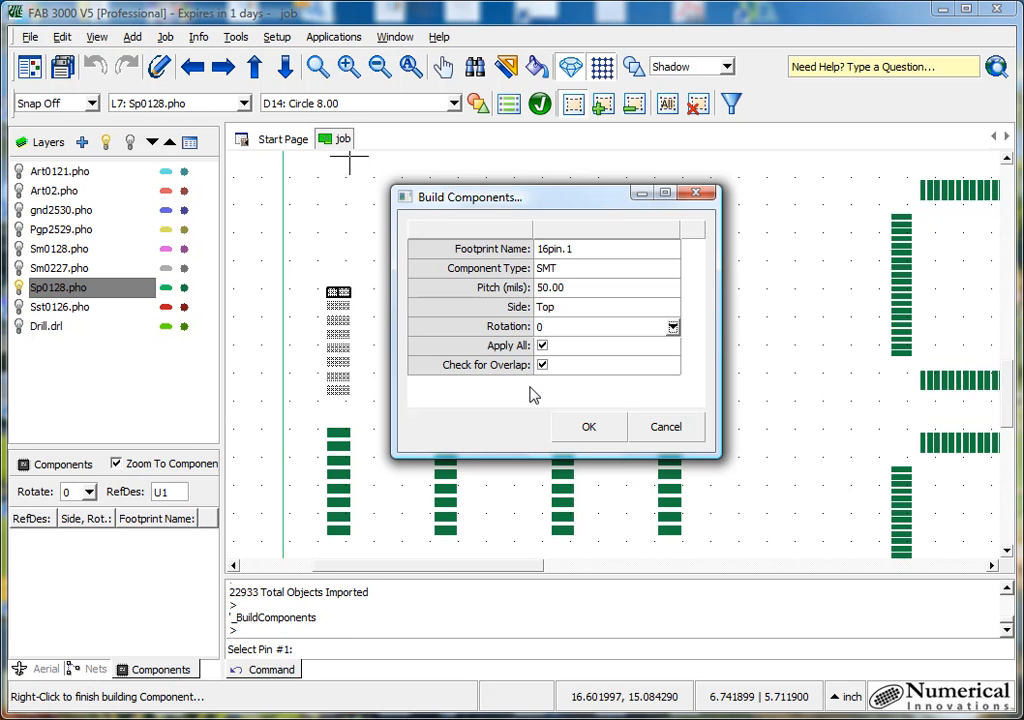
click(589, 426)
- Build components from the upper 100-pad rectangular footprint, using the top pad of its left column as pin 1 and applying to all matches
scroll(525, 348, down, 1)
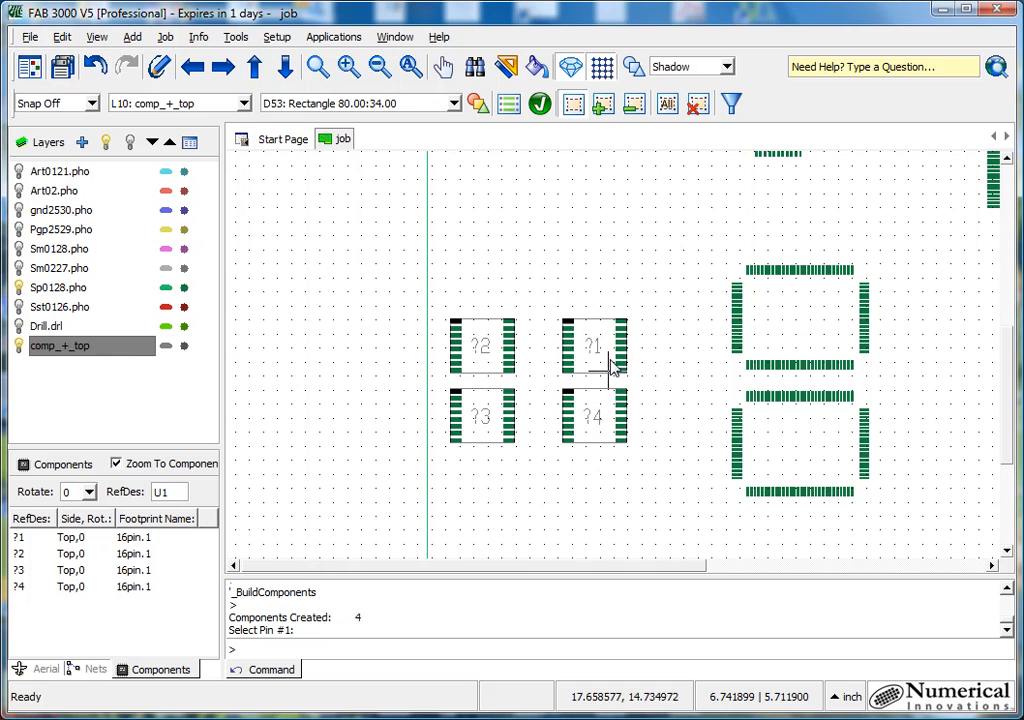
middle_drag(668, 375, 473, 405)
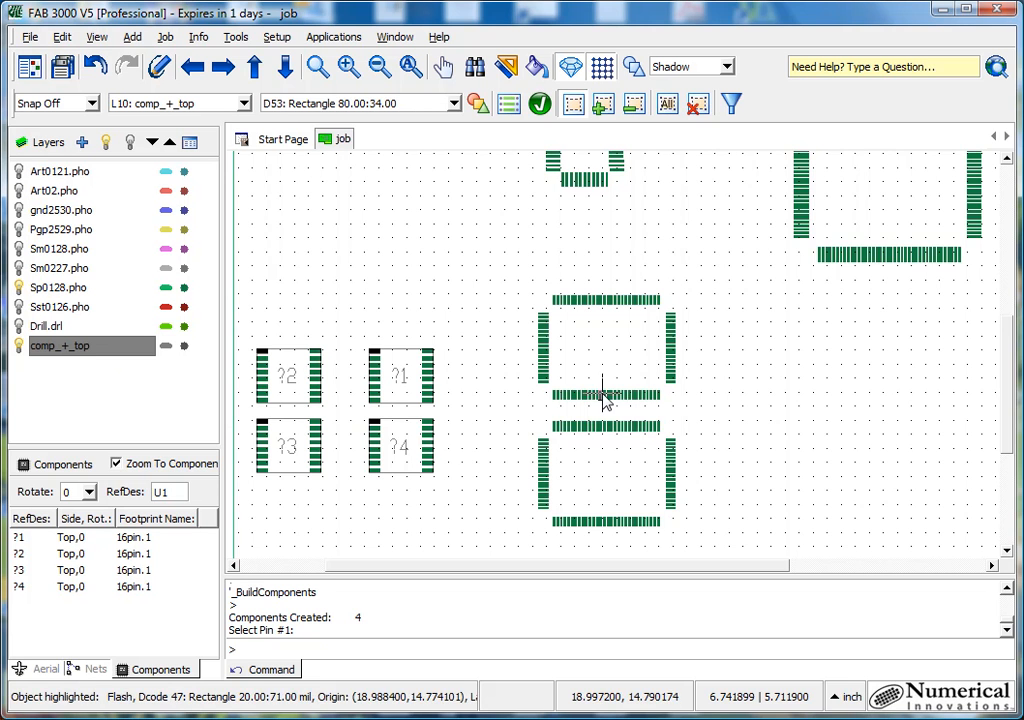
middle_drag(712, 203, 678, 252)
scroll(679, 258, down, 3)
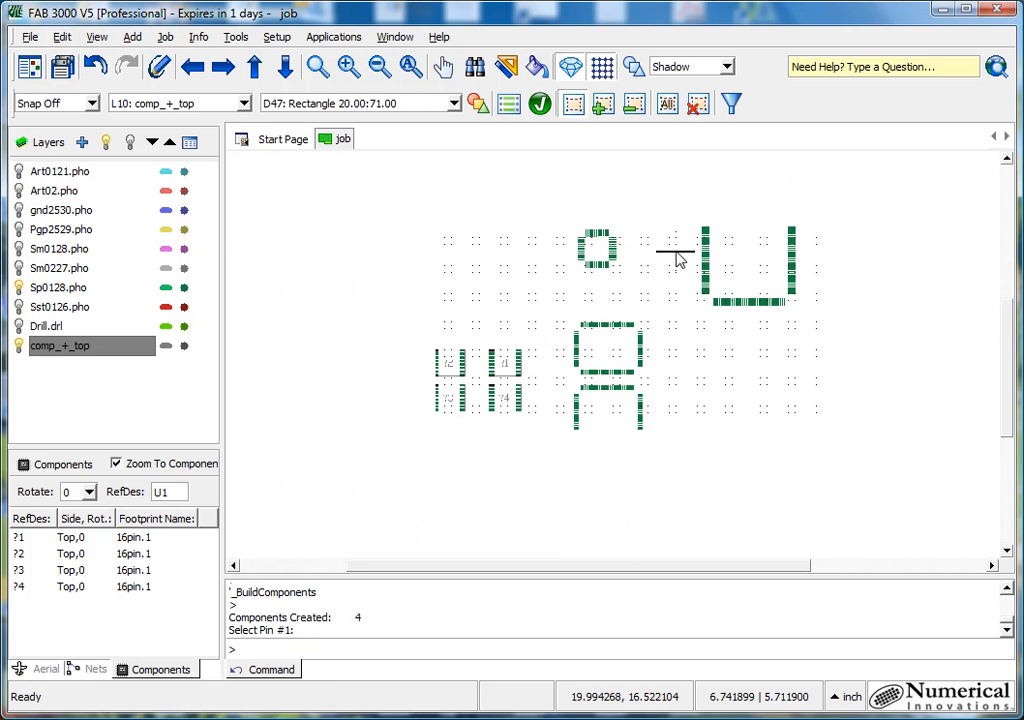
scroll(663, 373, up, 1)
scroll(605, 385, up, 2)
scroll(605, 385, up, 2)
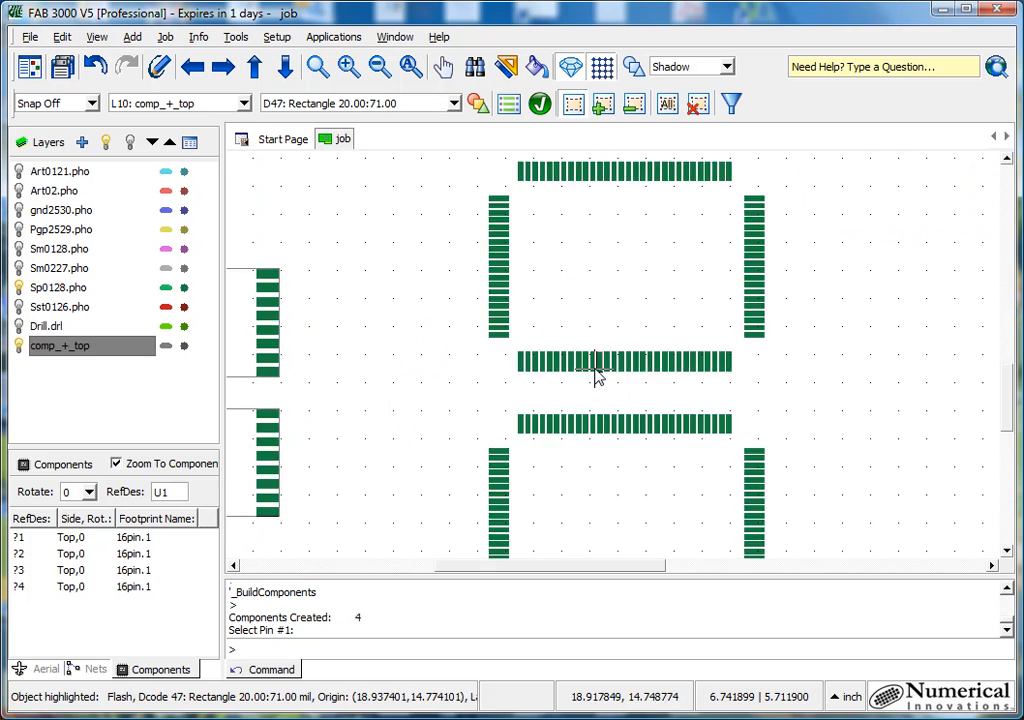
scroll(594, 366, down, 2)
drag(524, 236, 711, 371)
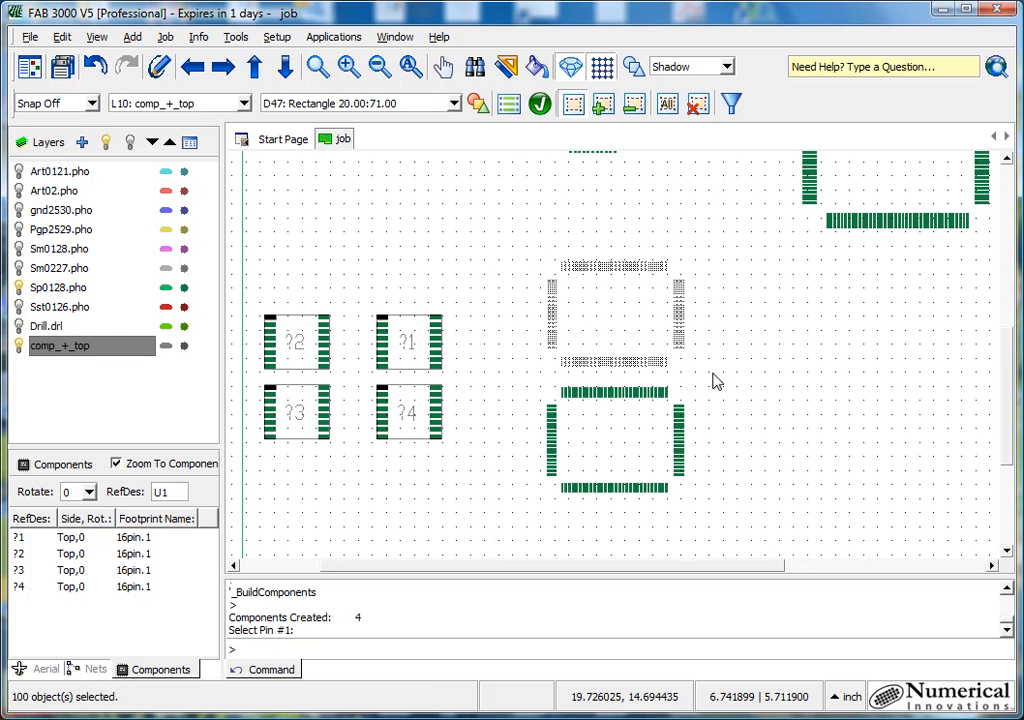
right_click(511, 279)
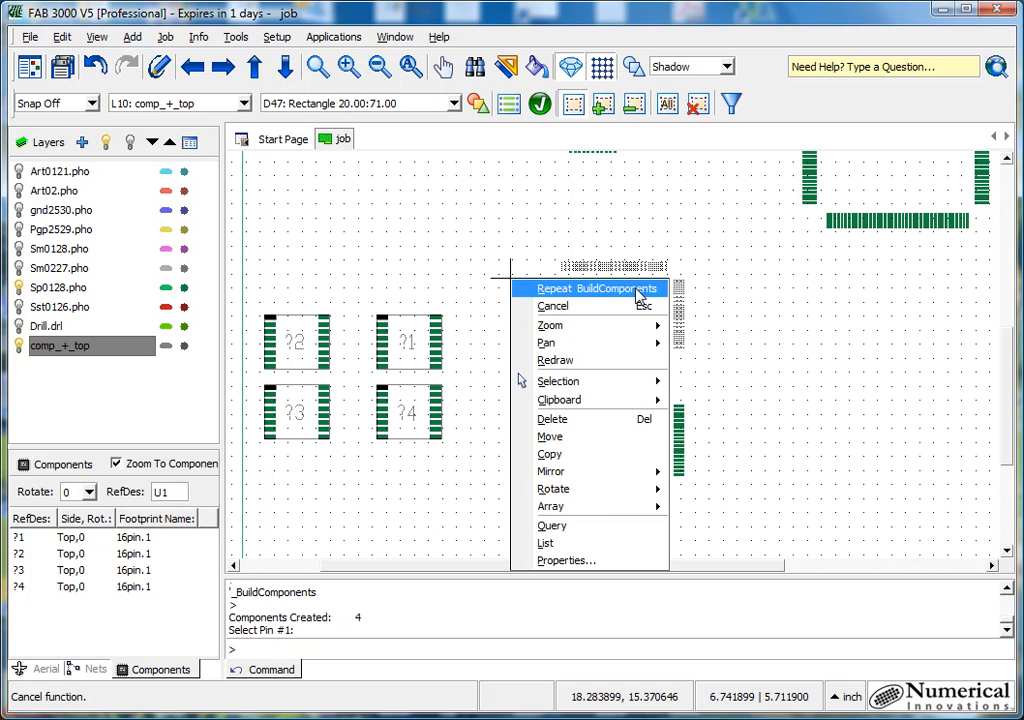
click(638, 290)
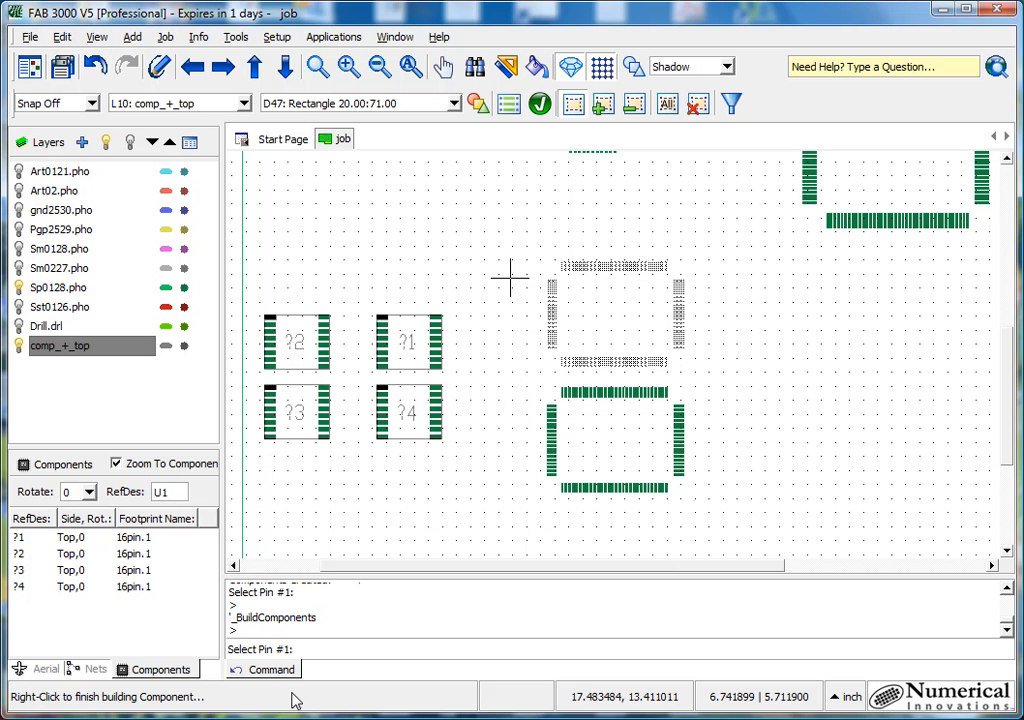
scroll(544, 280, up, 3)
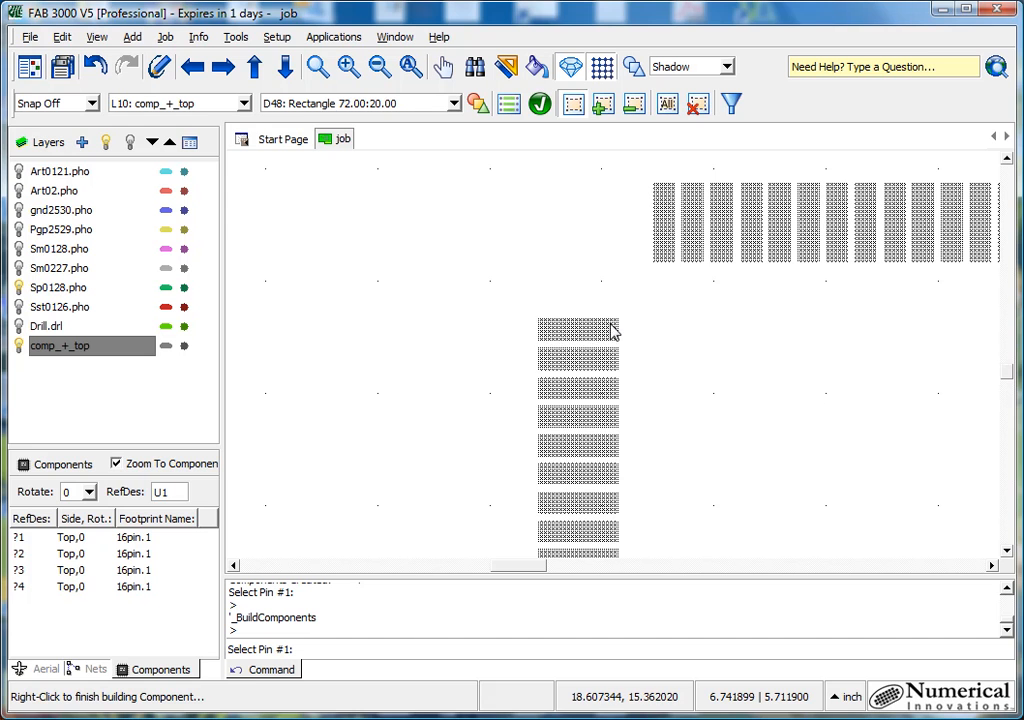
right_click(613, 333)
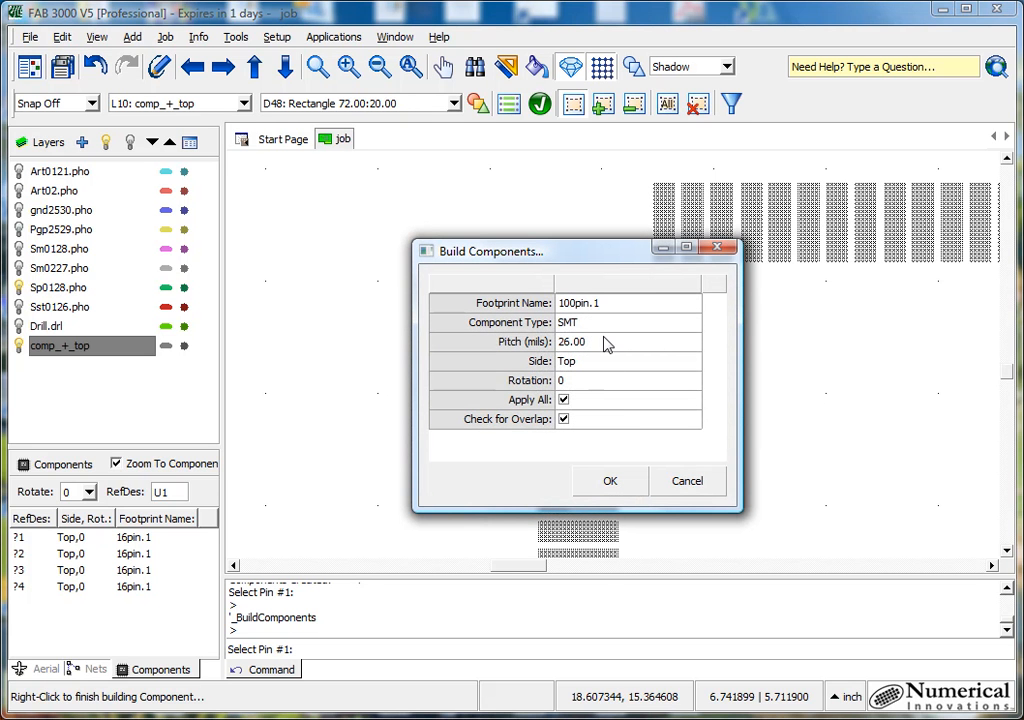
click(606, 480)
- Build a component from the small 44-pad square footprint with the top pad of its left column as pin 1
scroll(661, 437, down, 5)
scroll(670, 290, up, 3)
scroll(665, 292, up, 2)
drag(485, 304, 745, 515)
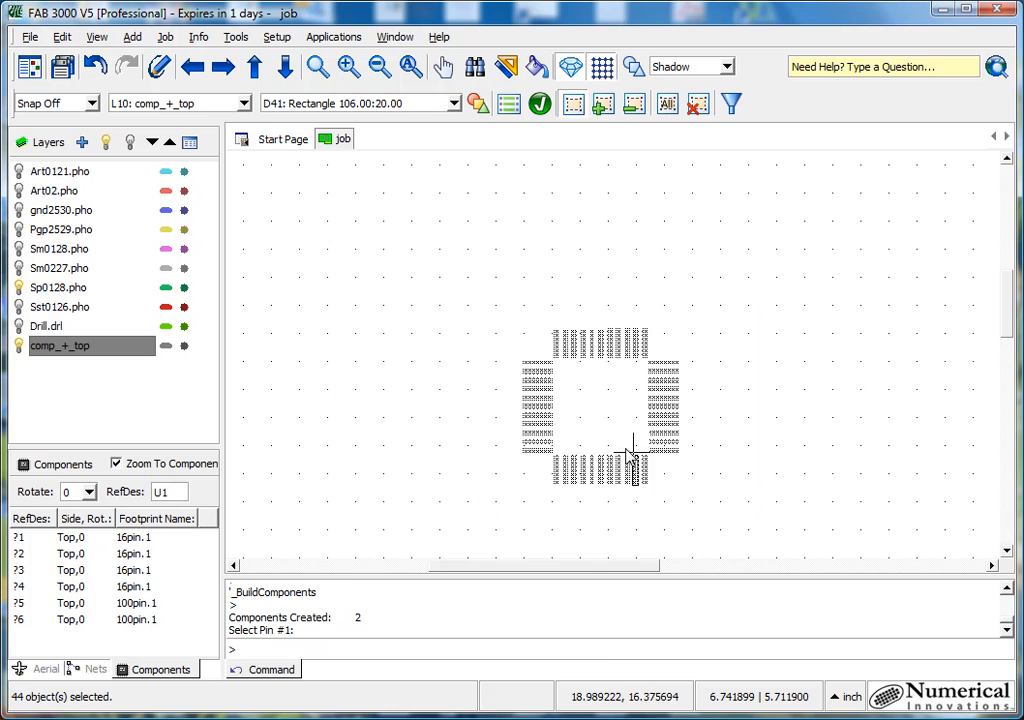
right_click(605, 405)
click(628, 412)
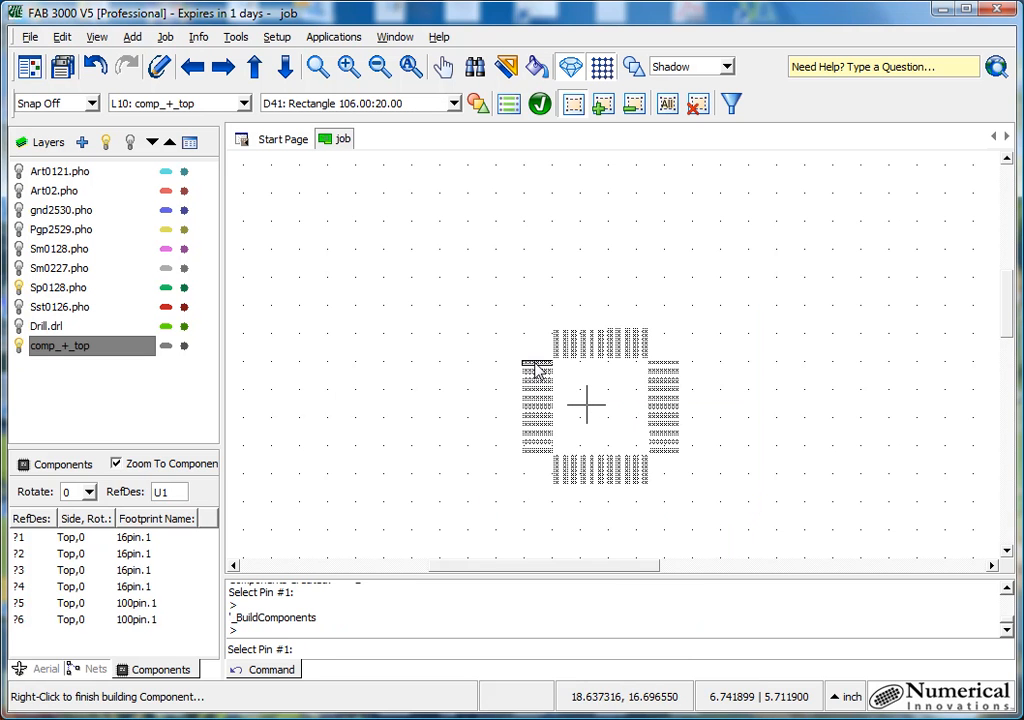
click(537, 370)
click(609, 479)
- Build a component from the large 160-pad square footprint with the top pad of its left column as pin 1, ending with the whole board in view
scroll(612, 418, down, 5)
scroll(754, 414, up, 5)
drag(640, 293, 890, 512)
right_click(706, 370)
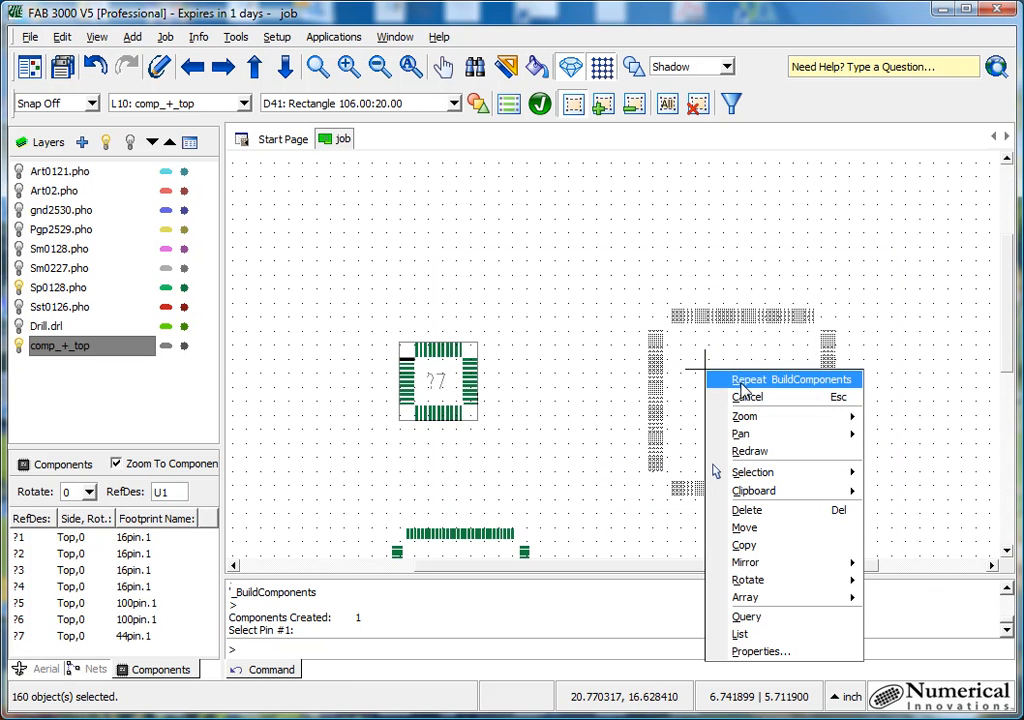
click(741, 383)
scroll(683, 338, up, 3)
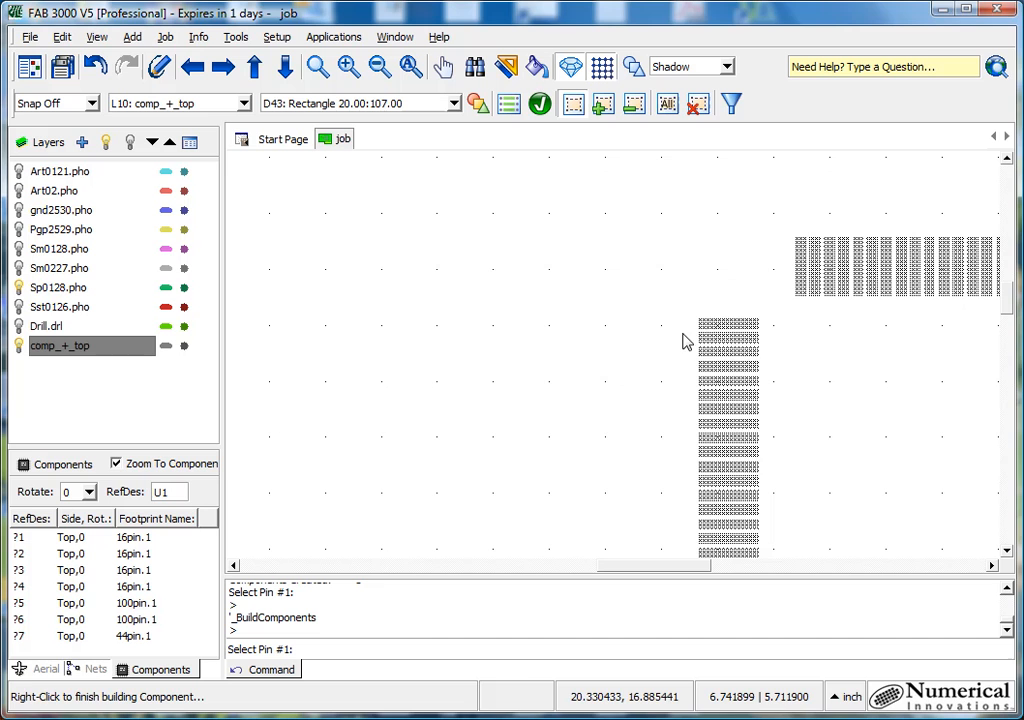
click(745, 325)
click(610, 481)
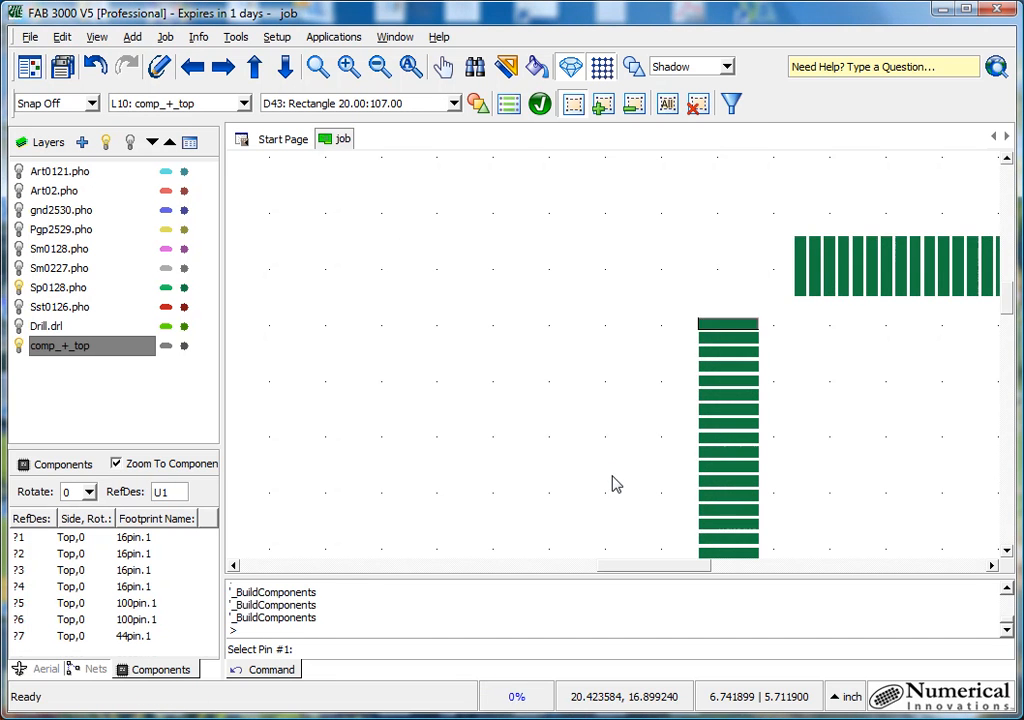
key(Escape)
click(411, 67)
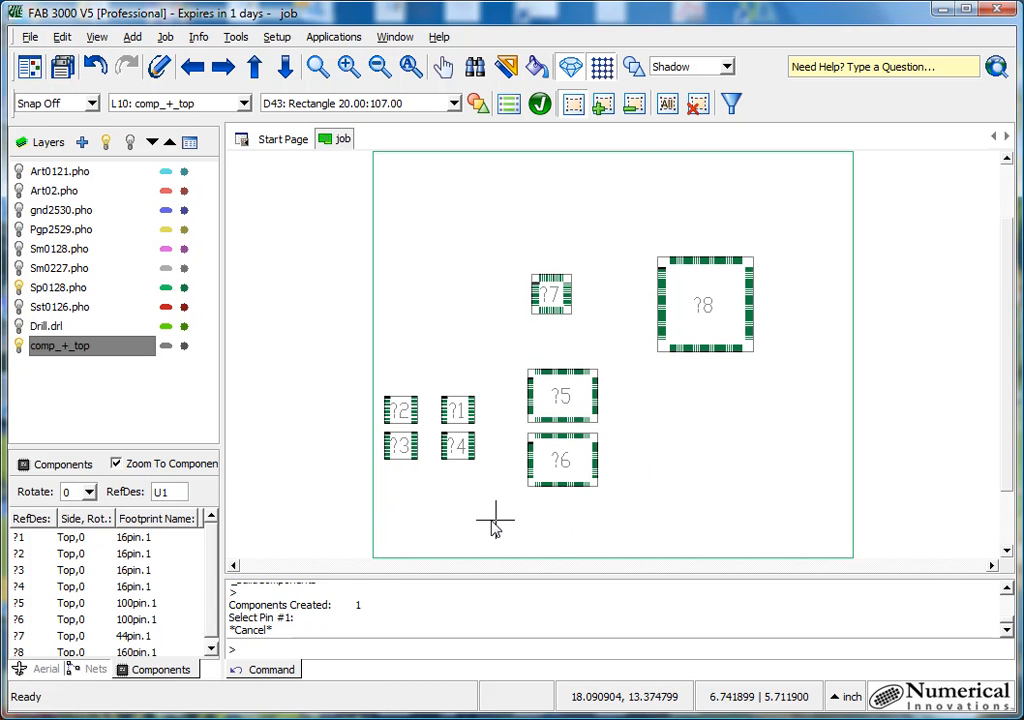
click(80, 669)
click(42, 670)
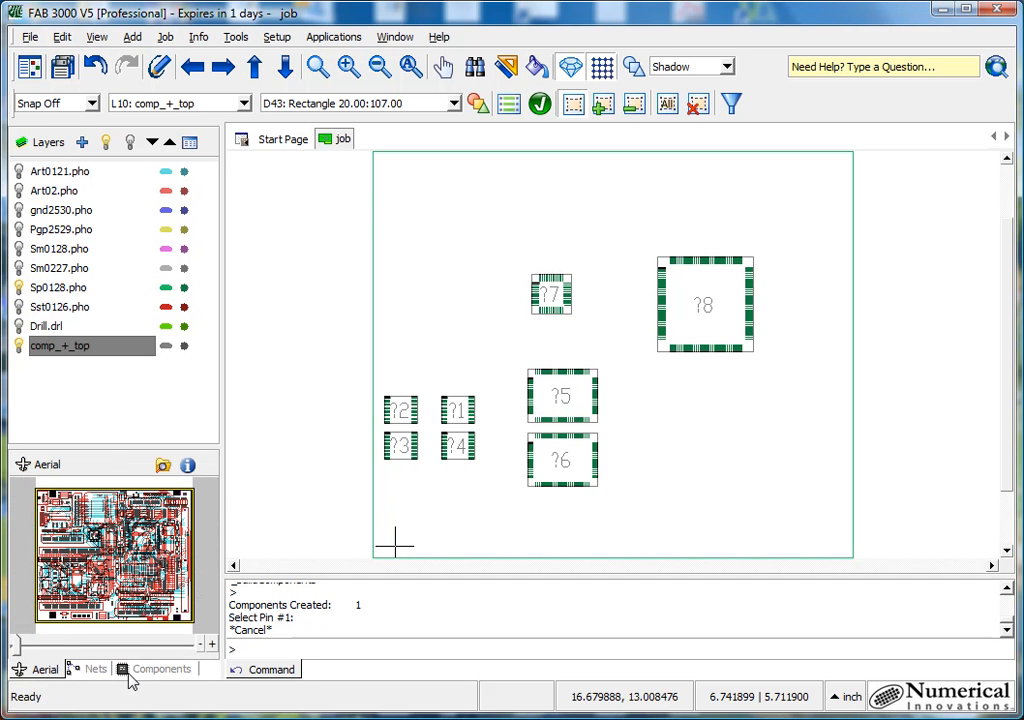
click(162, 670)
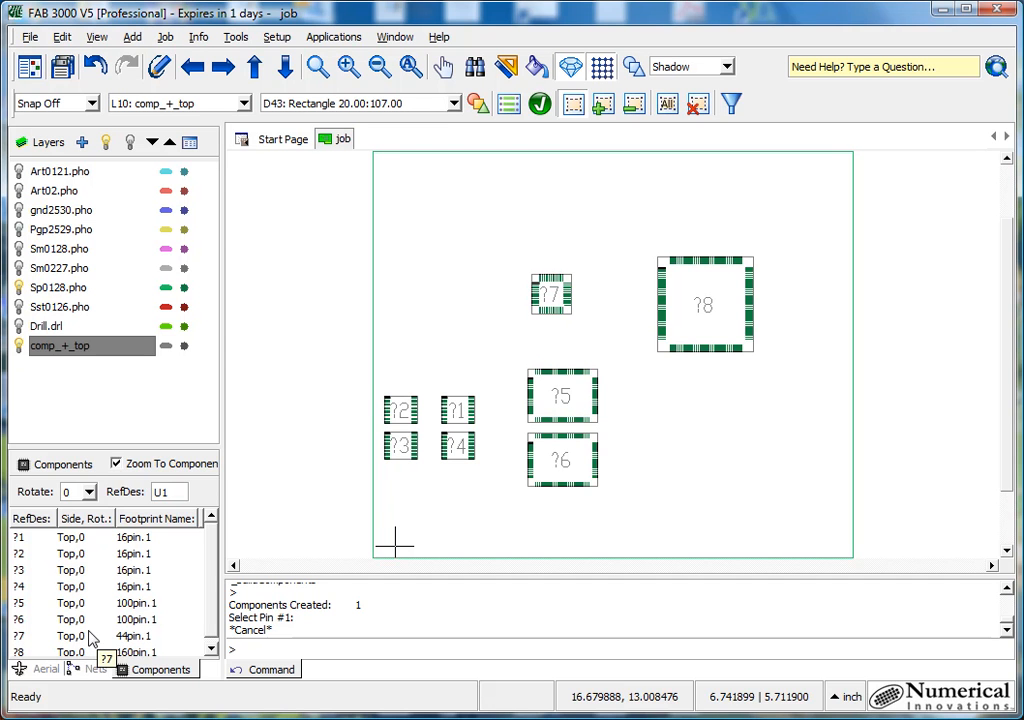
- Hide the Sp0128.pho layer, show the Sst0126.pho silkscreen layer and make it the active layer
click(18, 287)
click(18, 306)
click(45, 307)
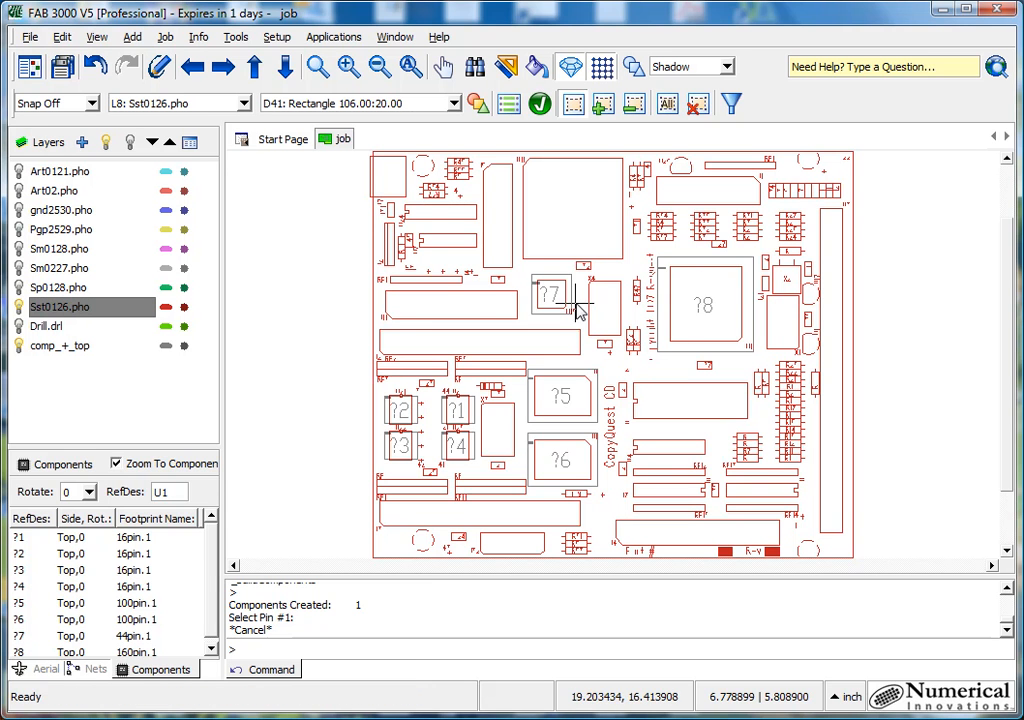
- Assign the reference designators U20, U21, U22 and U23 to the four 16-pin components ?1 to ?4, matching the silkscreen
click(80, 540)
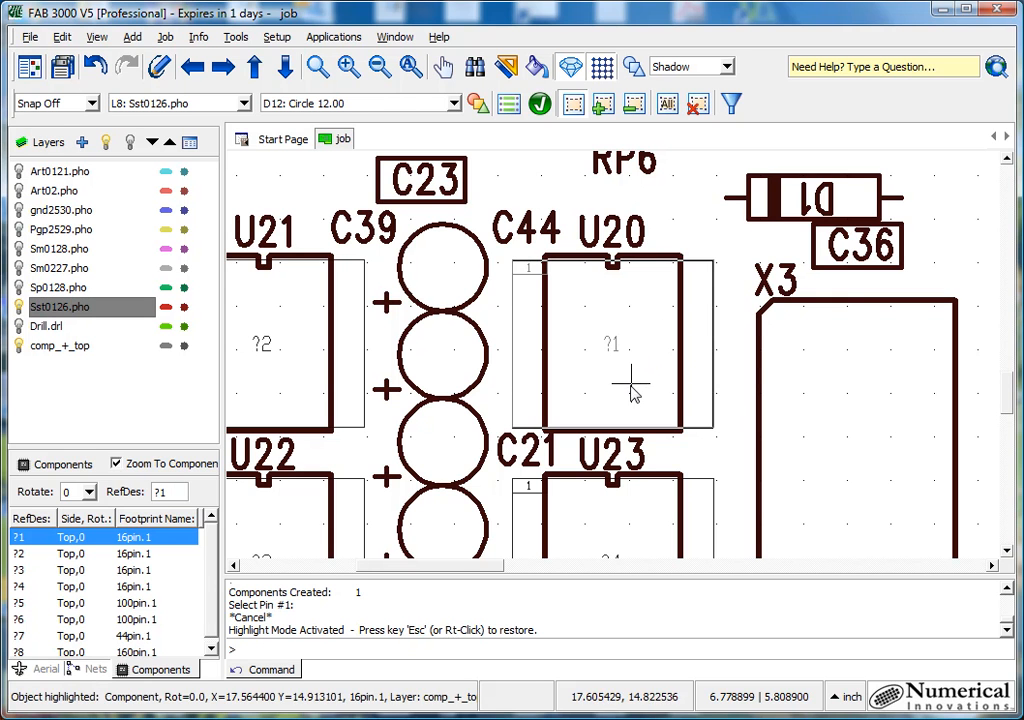
drag(173, 492, 154, 492)
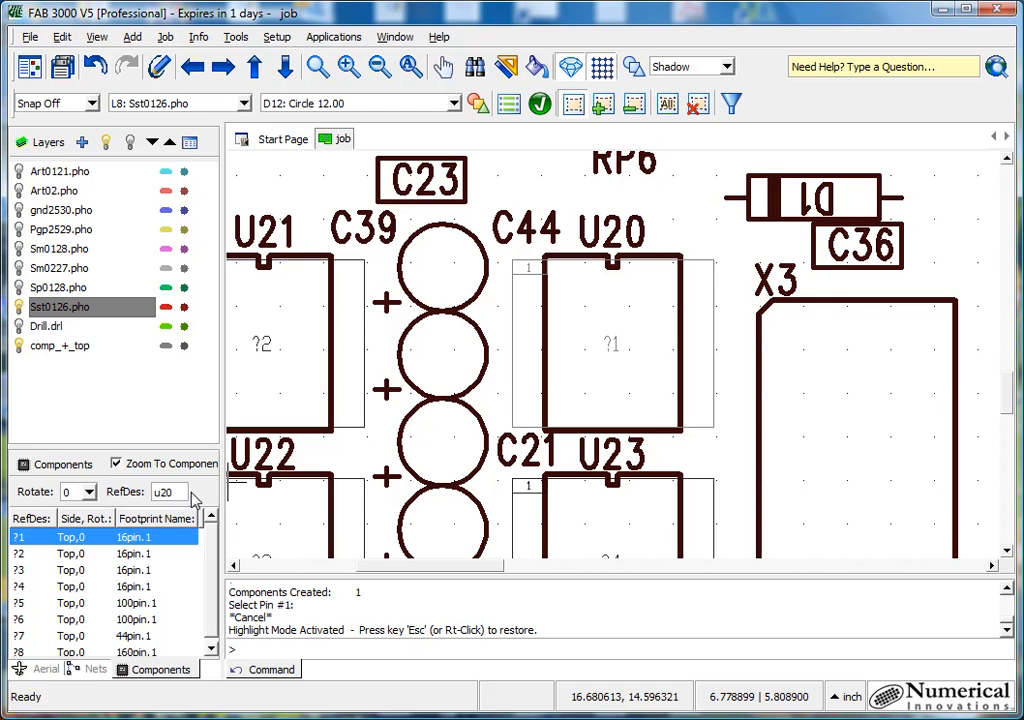
key(Return)
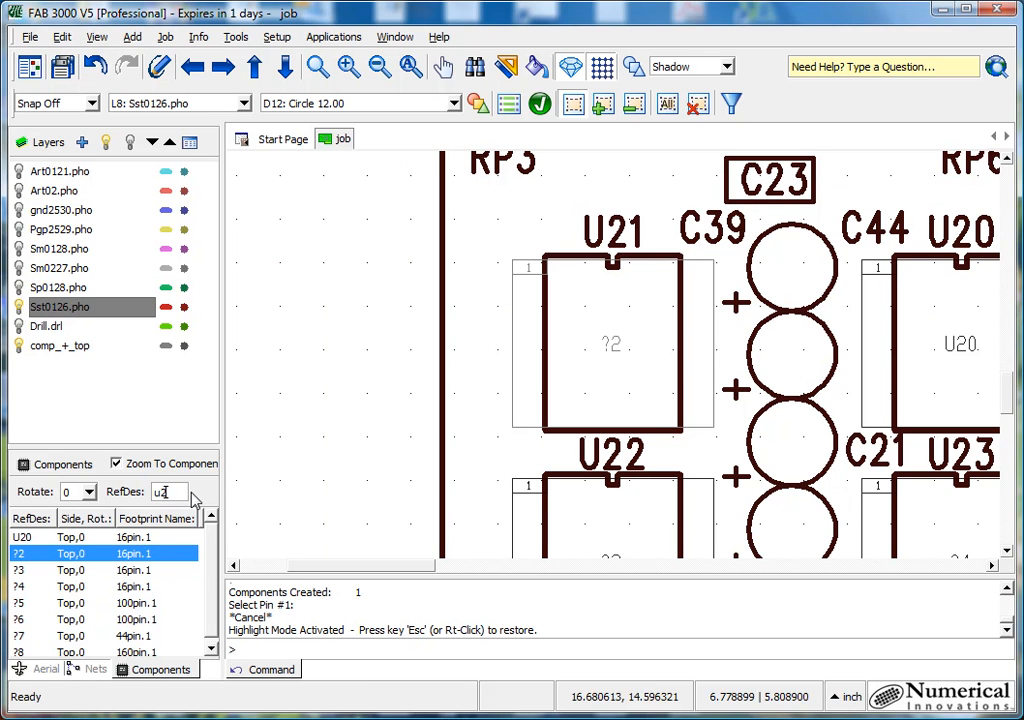
key(Return)
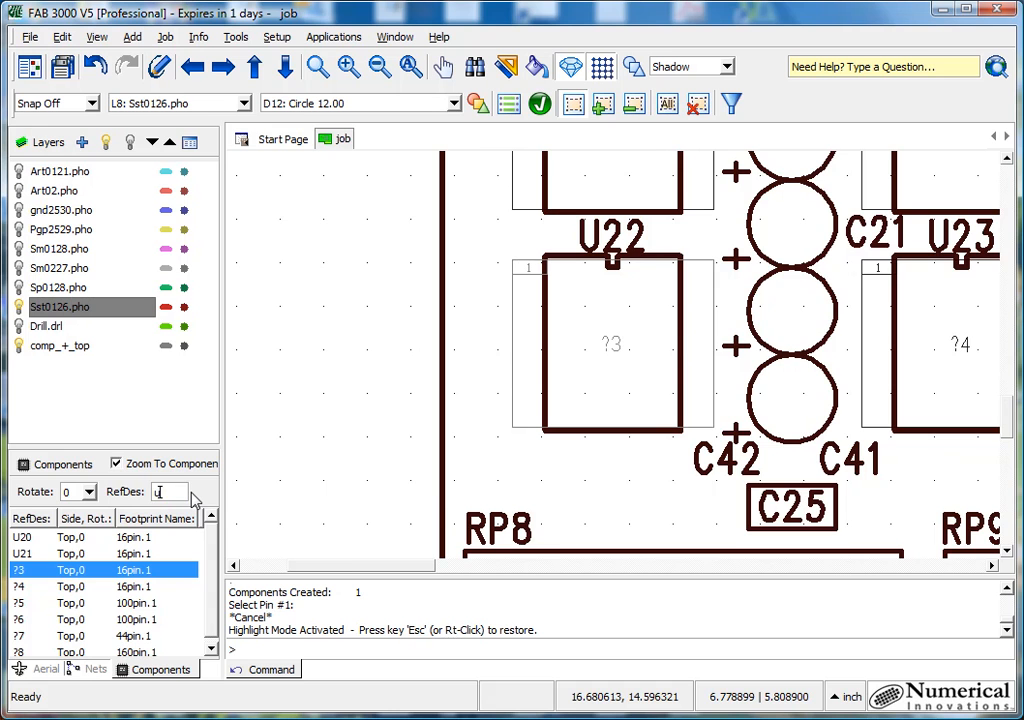
key(Return)
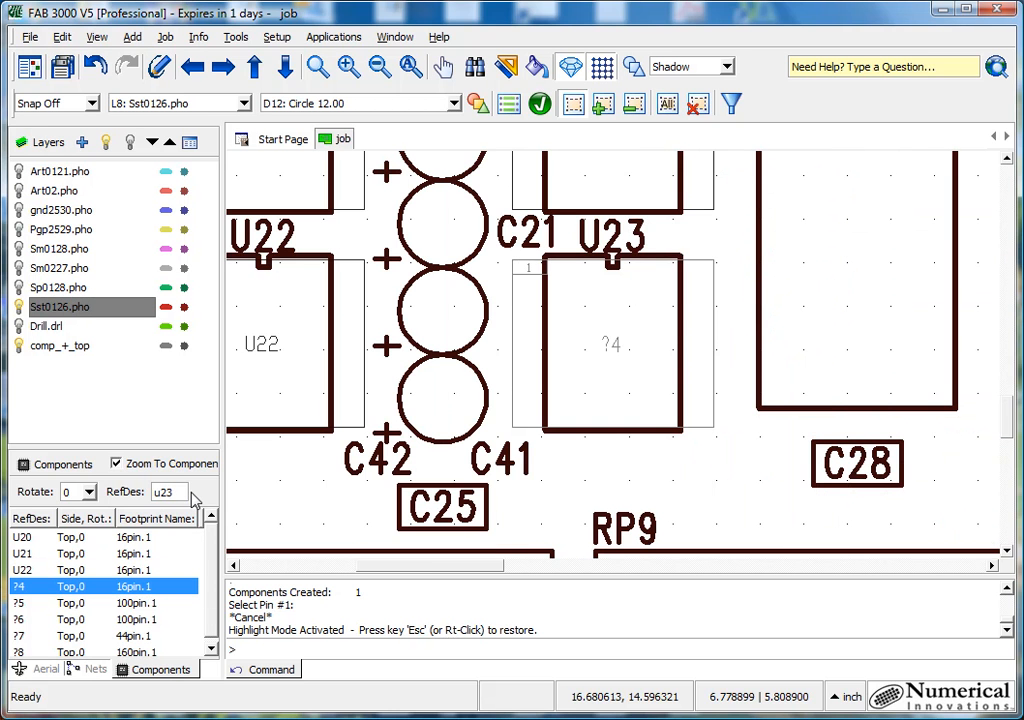
text(u23)
key(Return)
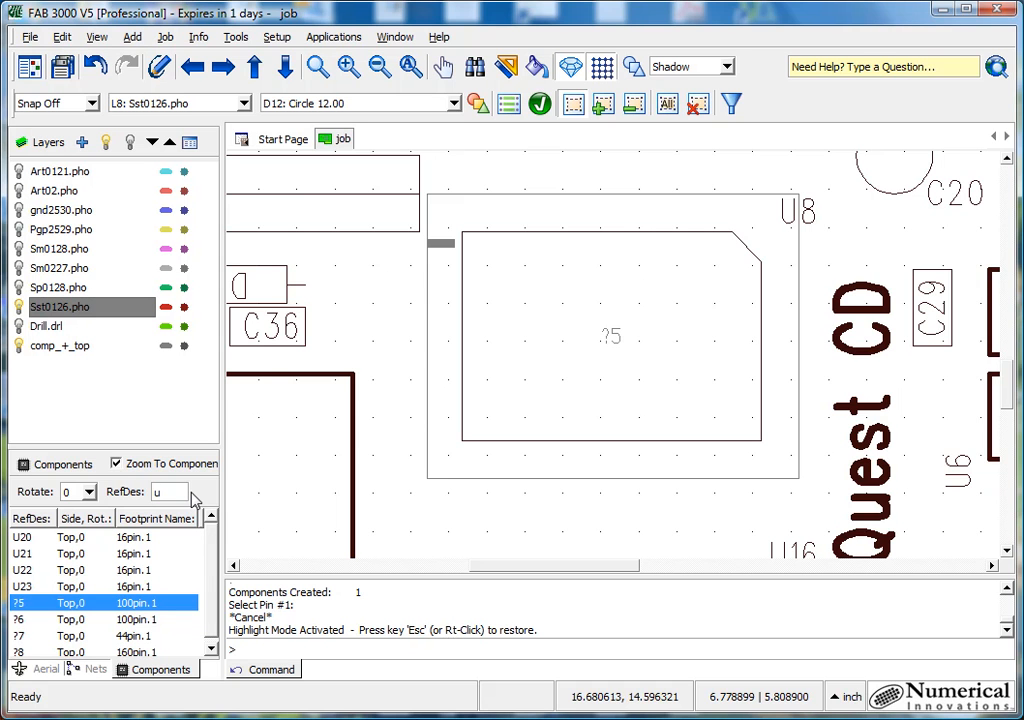
- Assign the reference designators U8, U16, U15 and U1 to components ?5 to ?8, matching the silkscreen, and leave highlight mode
key(Return)
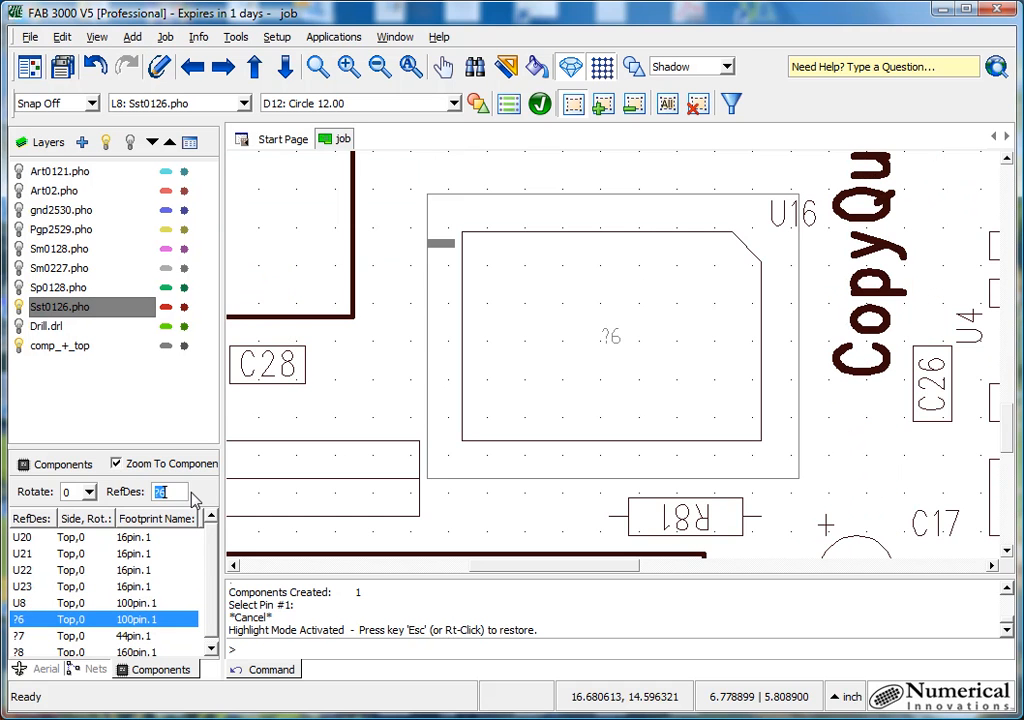
text(16)
key(Return)
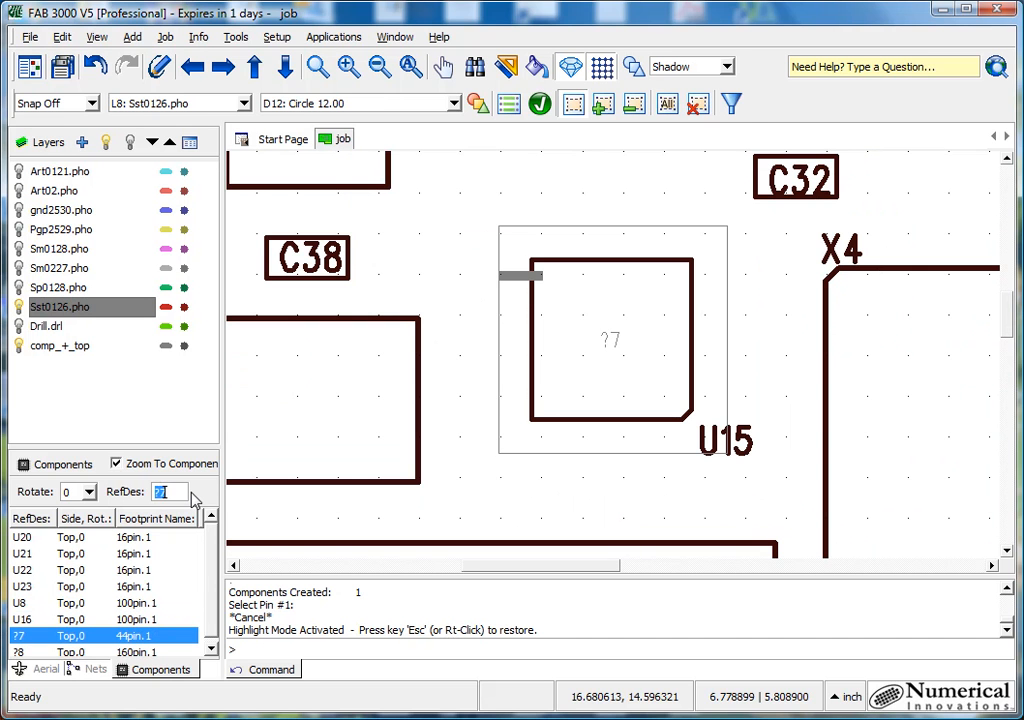
text(u15)
key(Return)
text(u1)
key(Return)
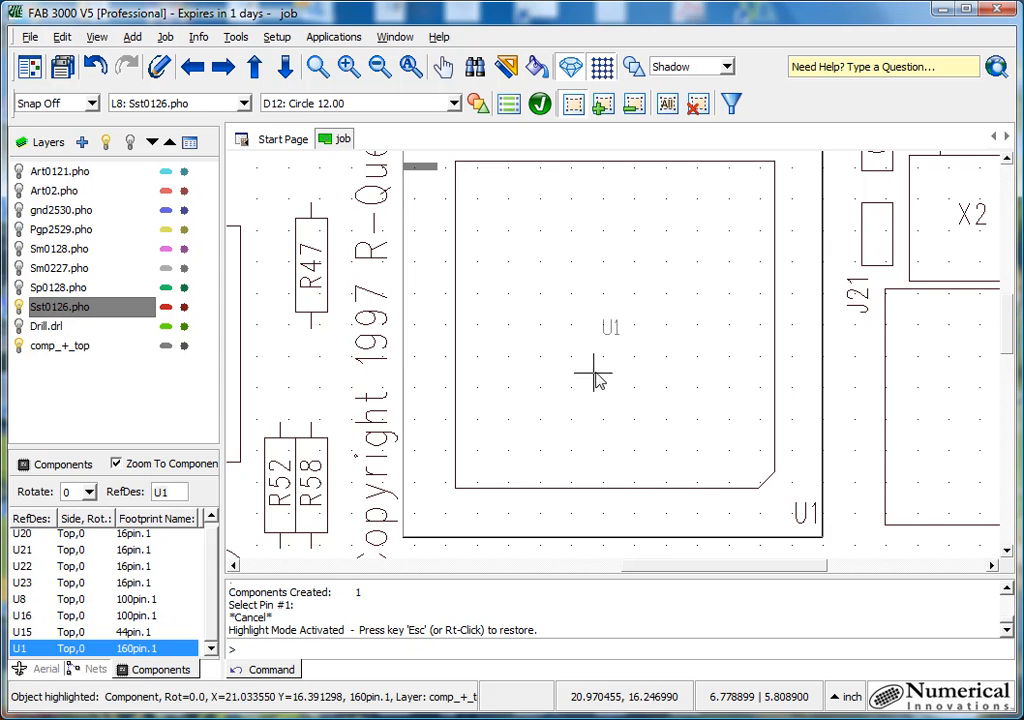
key(Escape)
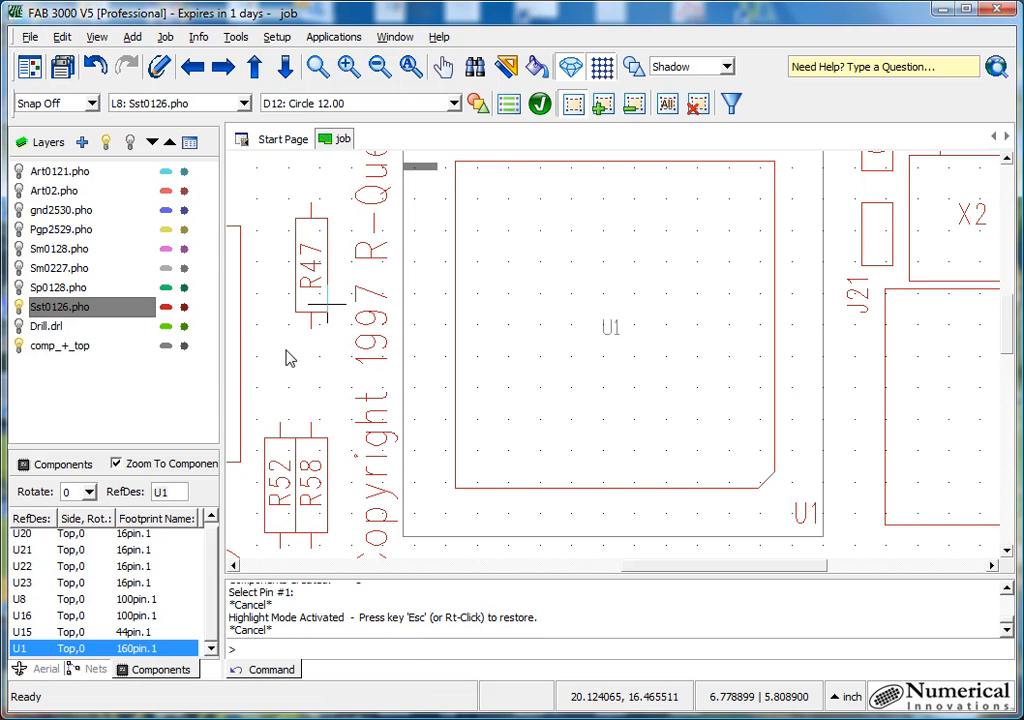
- Show only the comp_+_top layer as the active layer, with all the built components in view
click(62, 346)
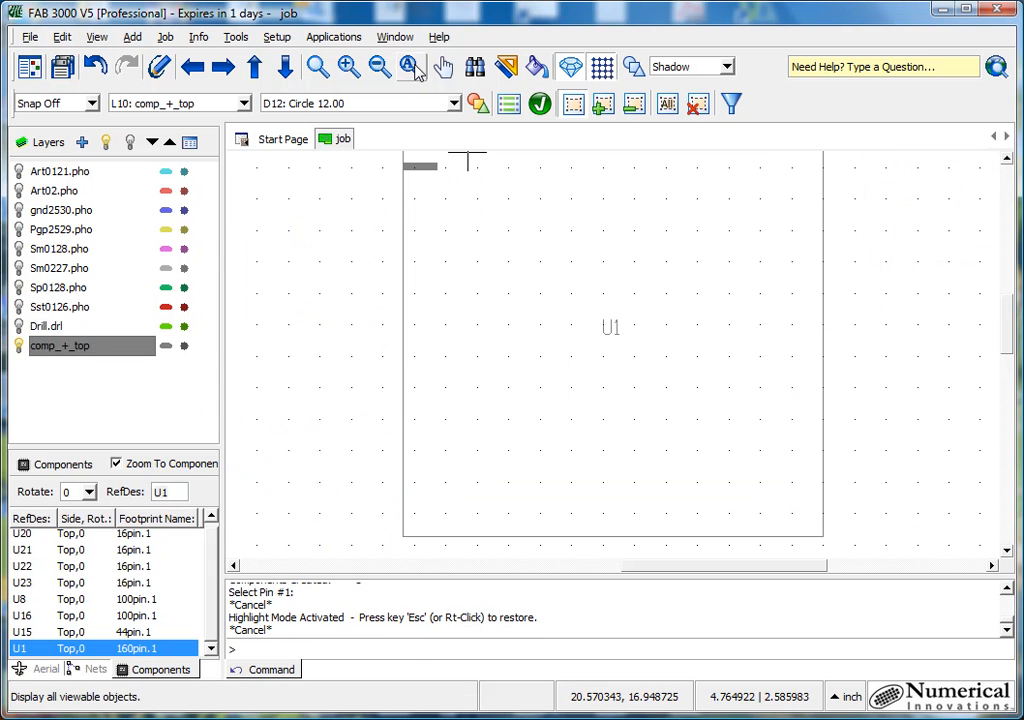
click(379, 66)
scroll(600, 415, down, 1)
scroll(590, 410, down, 1)
scroll(634, 420, up, 1)
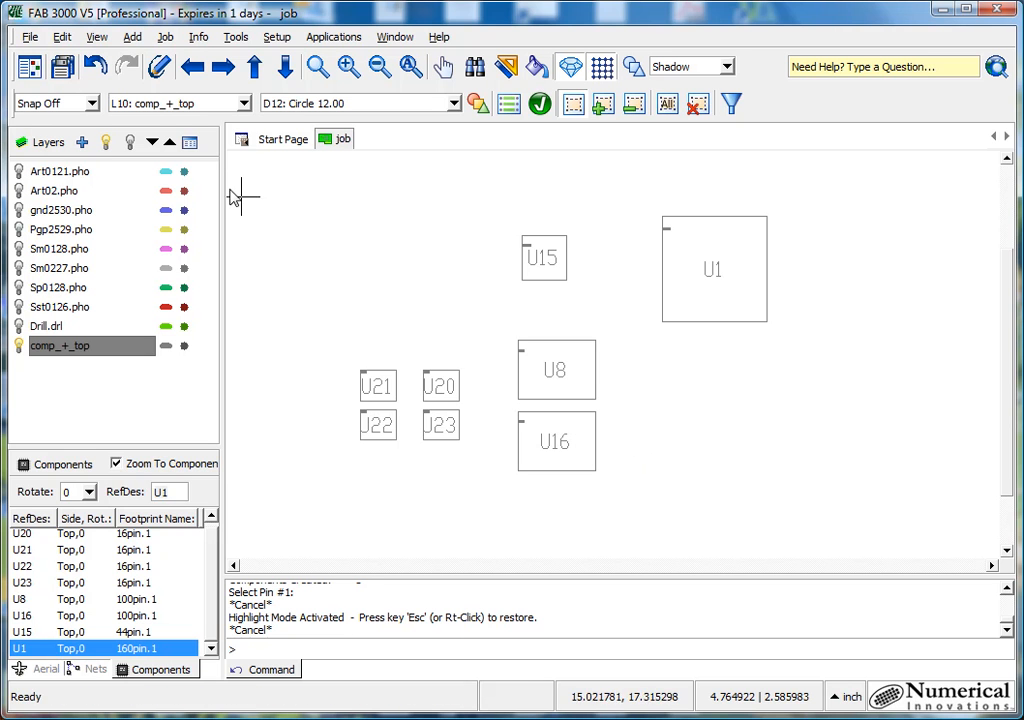
- Start exporting a centroid file from the job
click(30, 37)
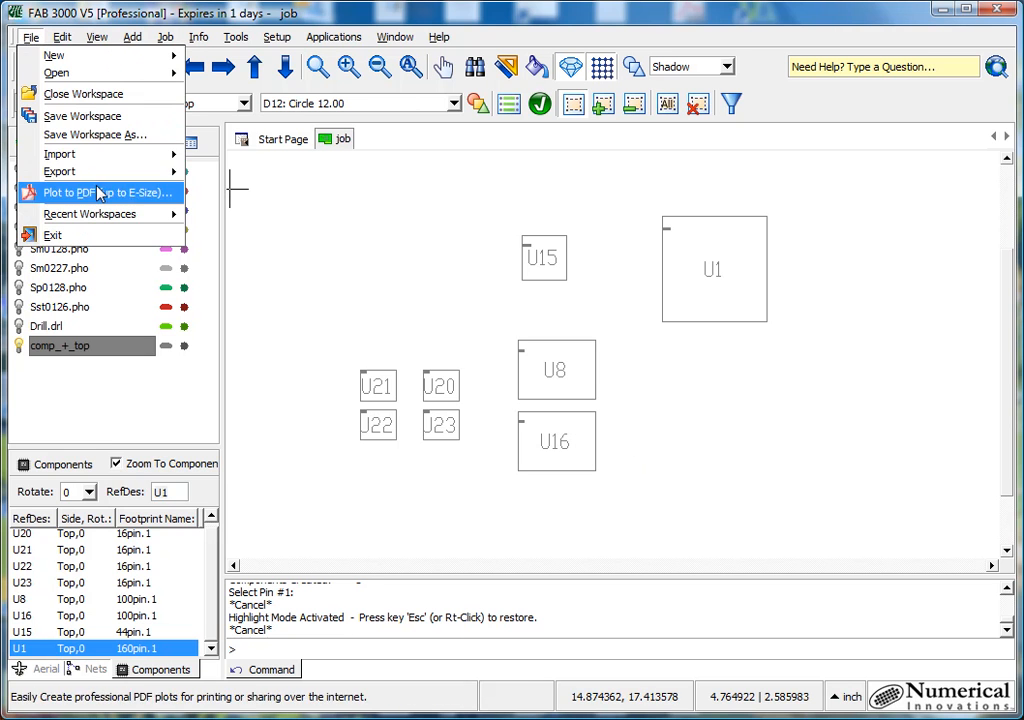
mouse_move(117, 176)
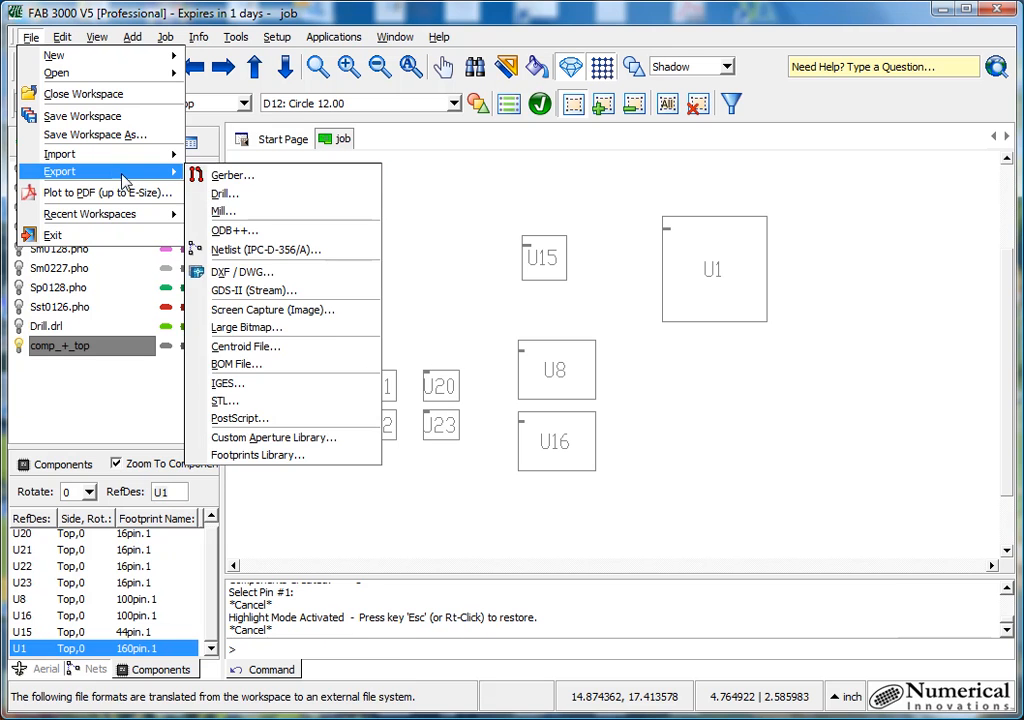
click(355, 357)
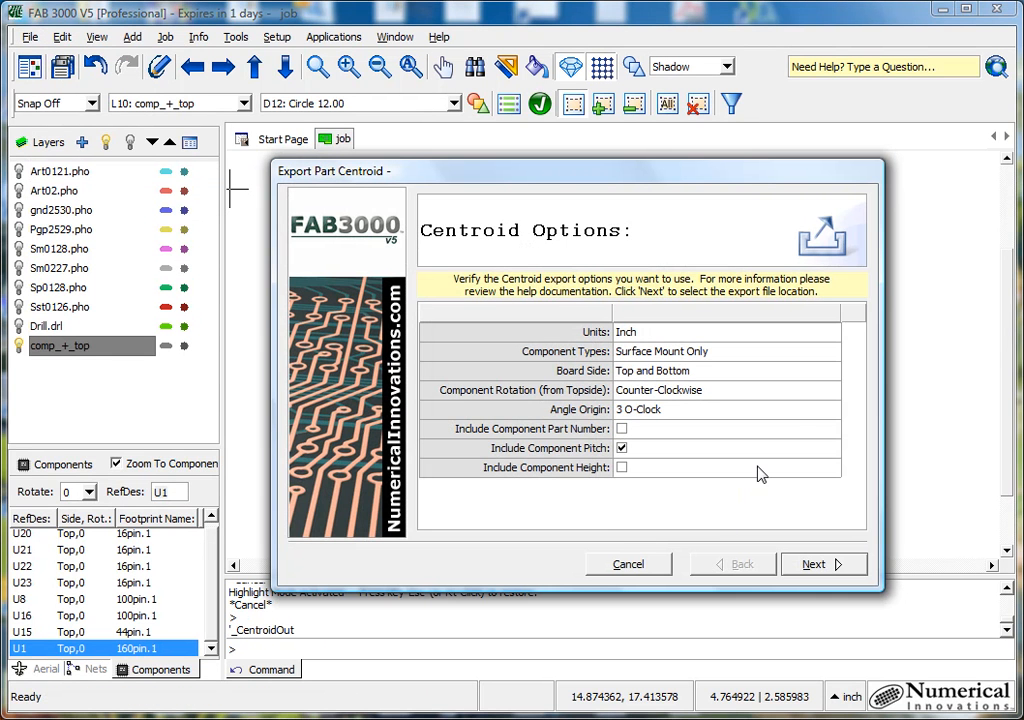
- Examine the available choices for the centroid export's units, component types, component rotation and angle origin
click(833, 333)
click(833, 333)
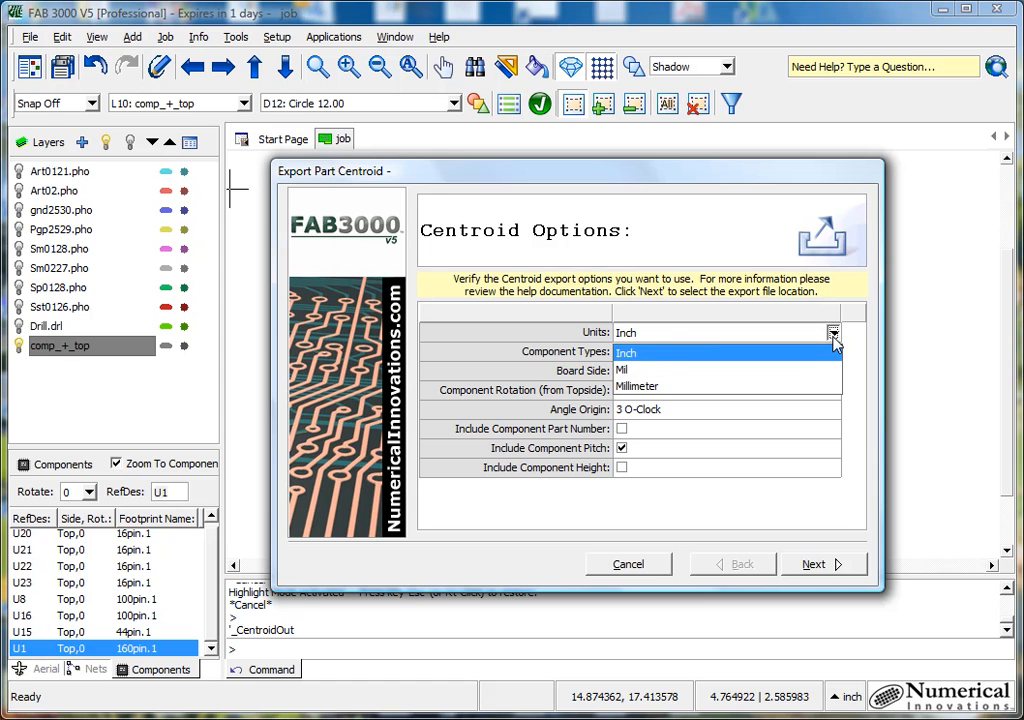
click(834, 336)
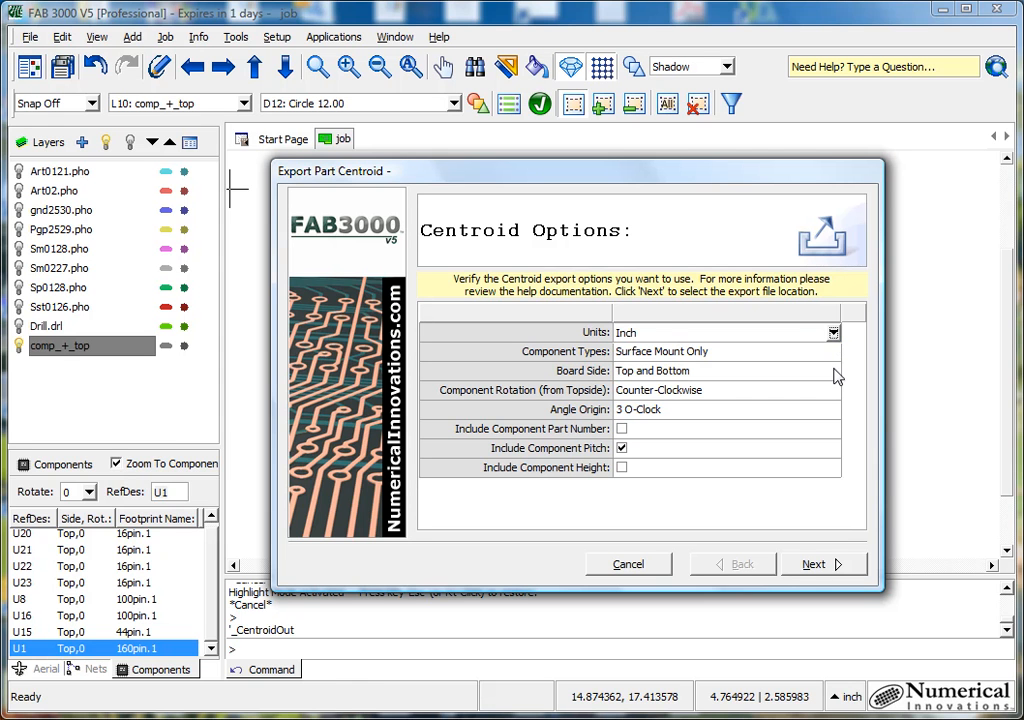
click(833, 354)
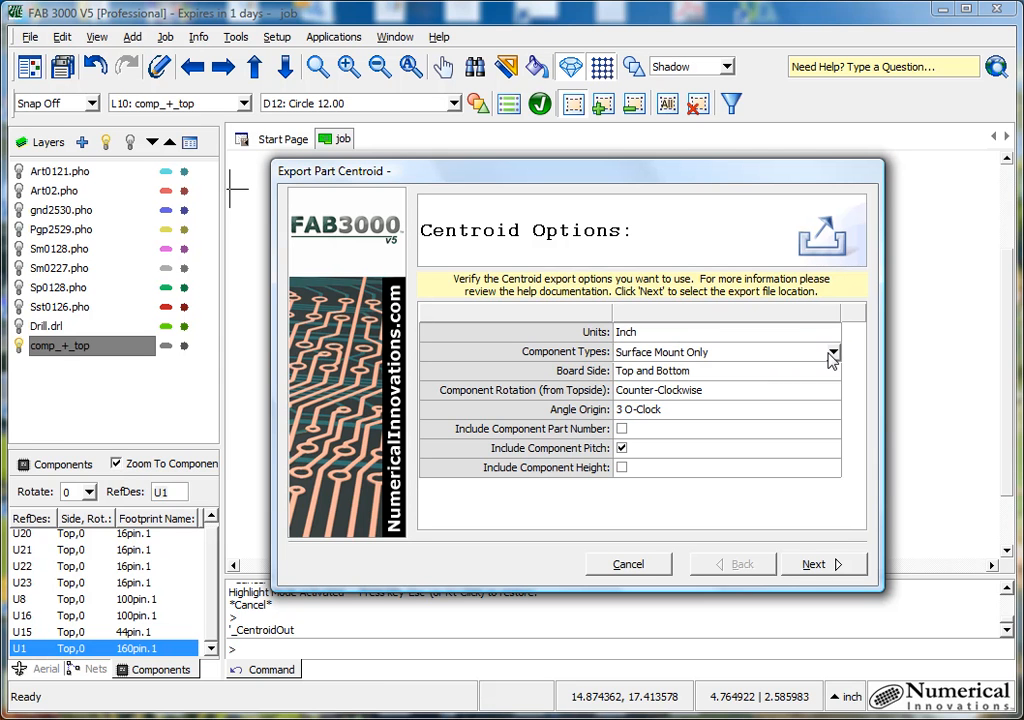
click(832, 353)
click(833, 355)
click(825, 394)
click(834, 391)
click(834, 391)
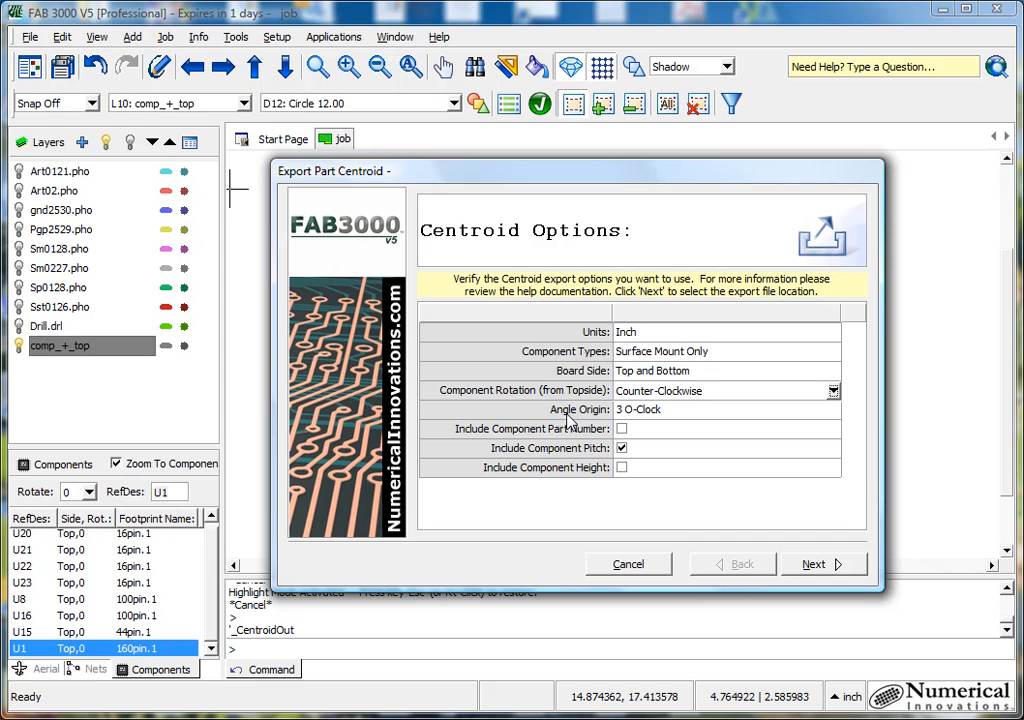
click(833, 411)
click(833, 411)
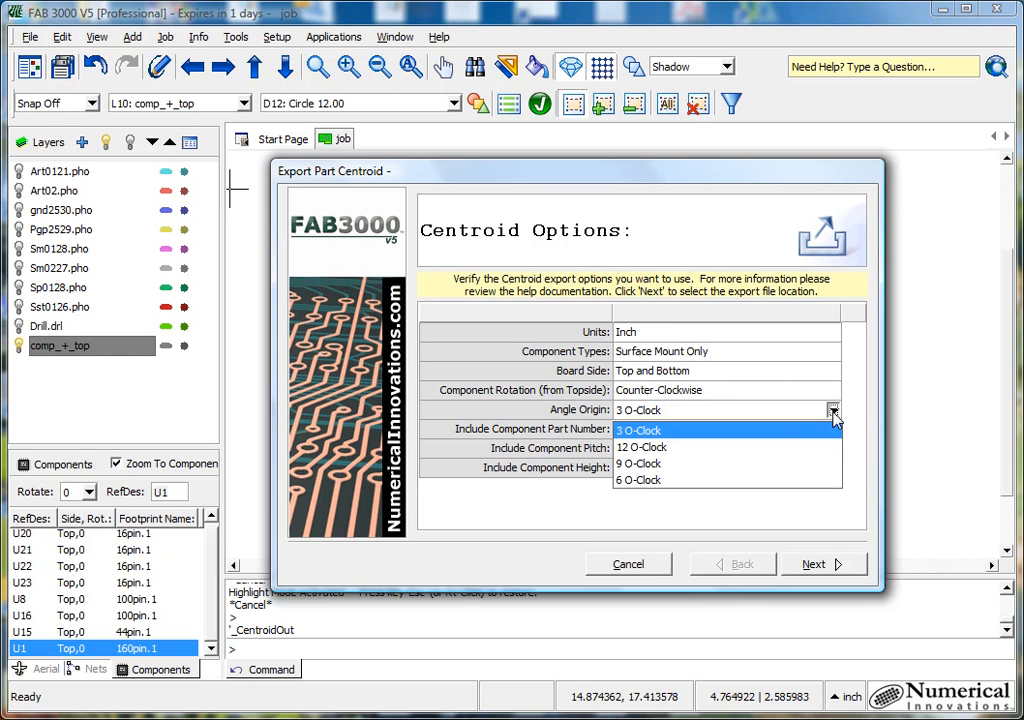
click(833, 412)
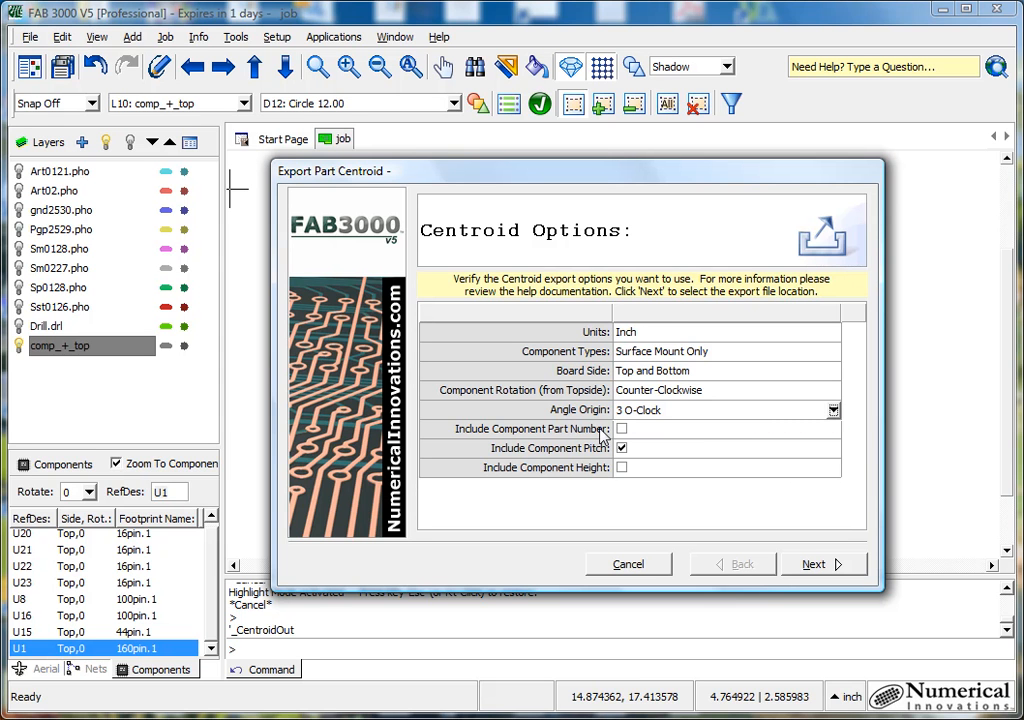
- Accept the centroid options and export the file as job.csv in the ttree folder
click(826, 576)
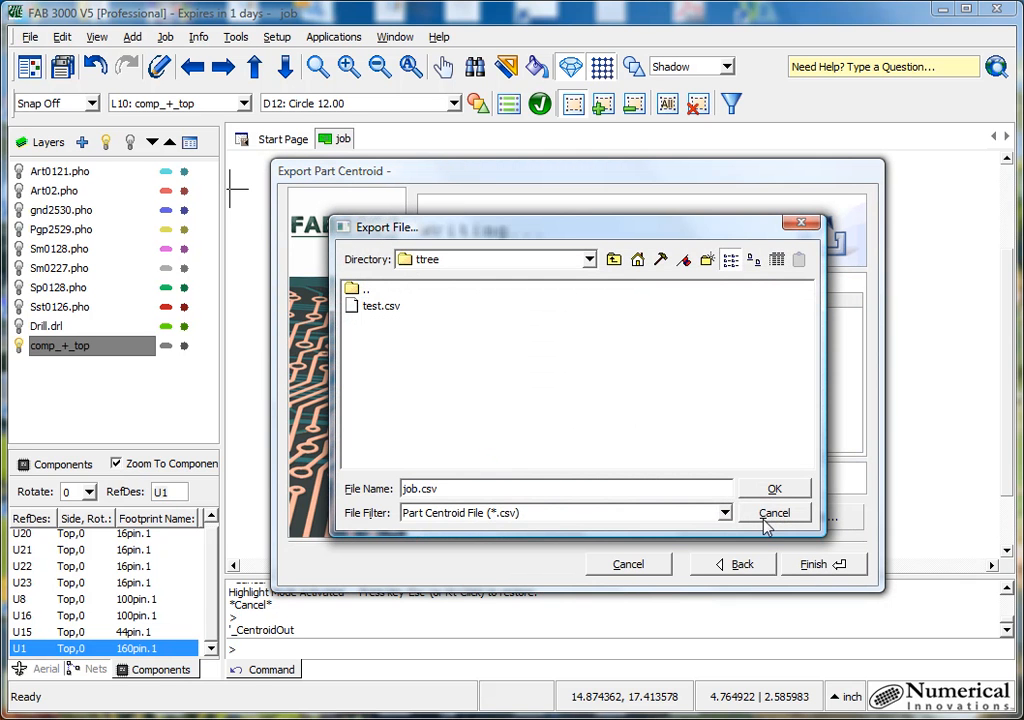
click(793, 488)
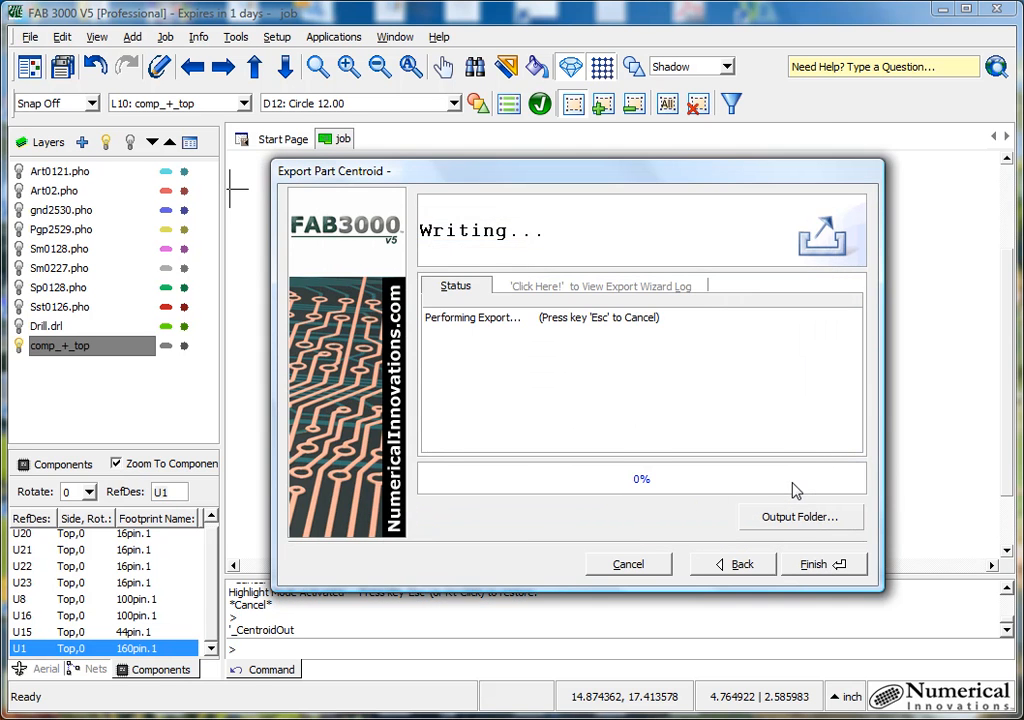